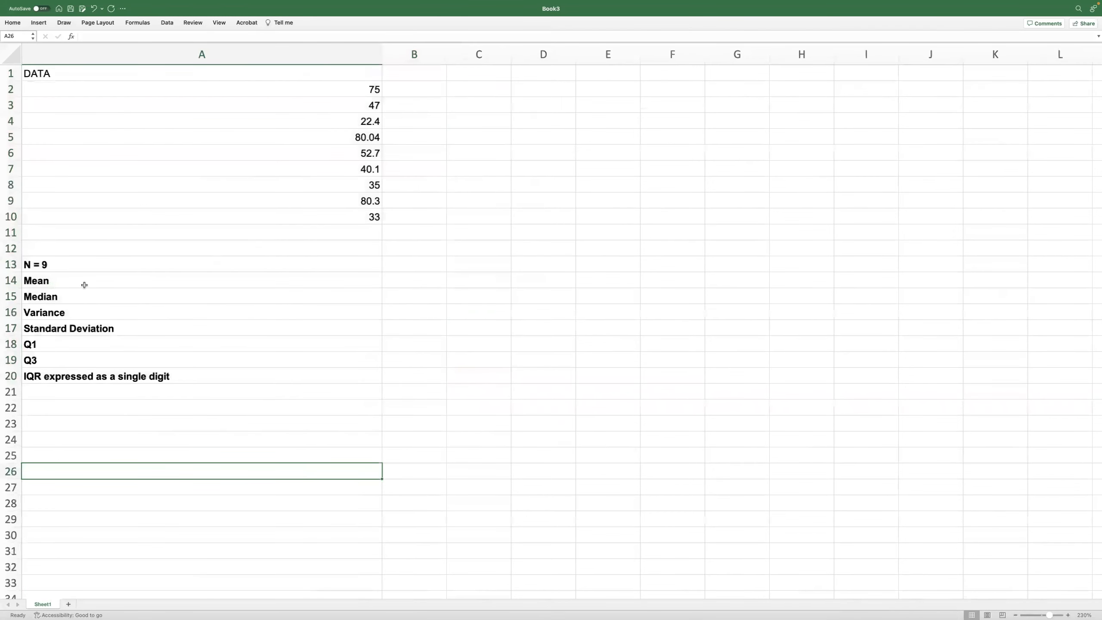
{"action": "left_click", "coordinate": [412, 267]}
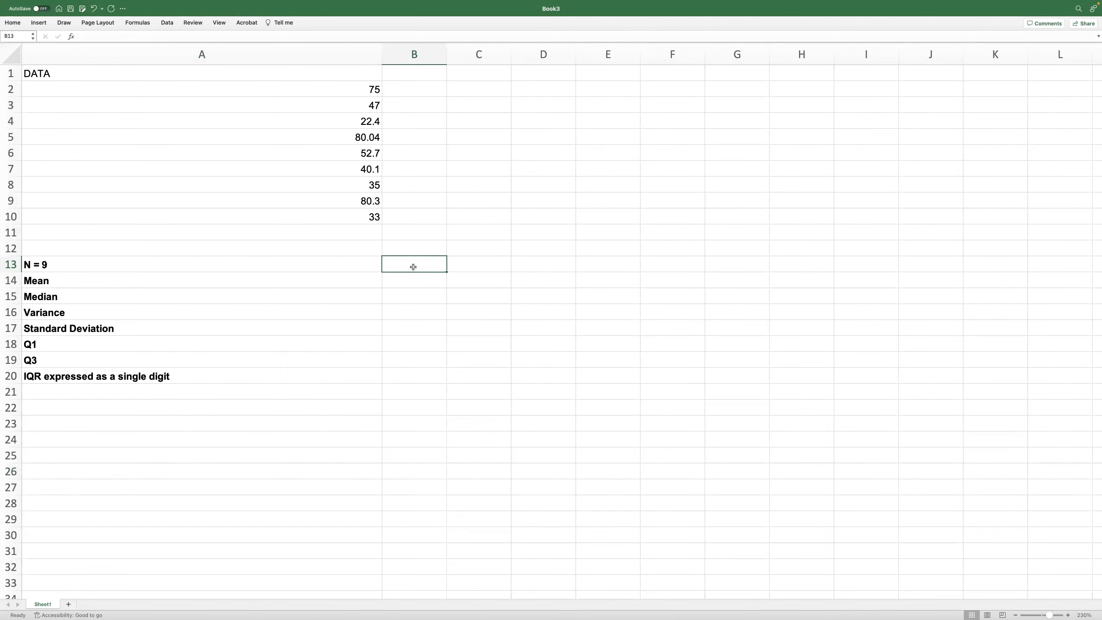
{"action": "type", "text": "=m"}
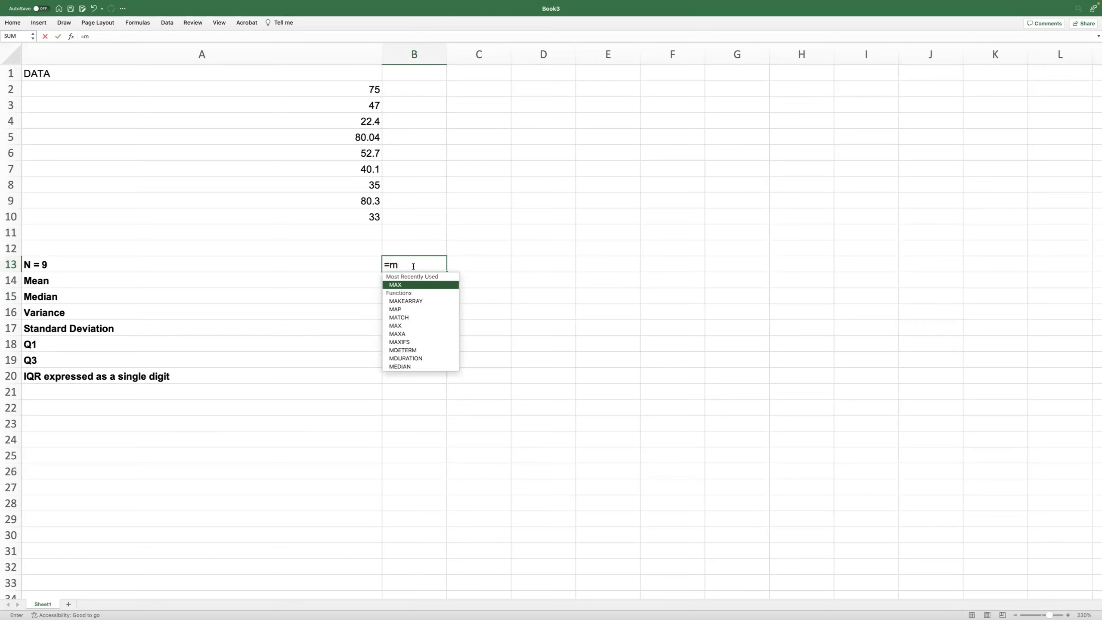
{"action": "key", "text": "Return"}
{"action": "left_click", "coordinate": [415, 265]}
{"action": "key", "text": "Delete"}
Step: Calculate the mean of the data in cell B13 with =AVERAGE(A2:A10)
{"action": "type", "text": "="}
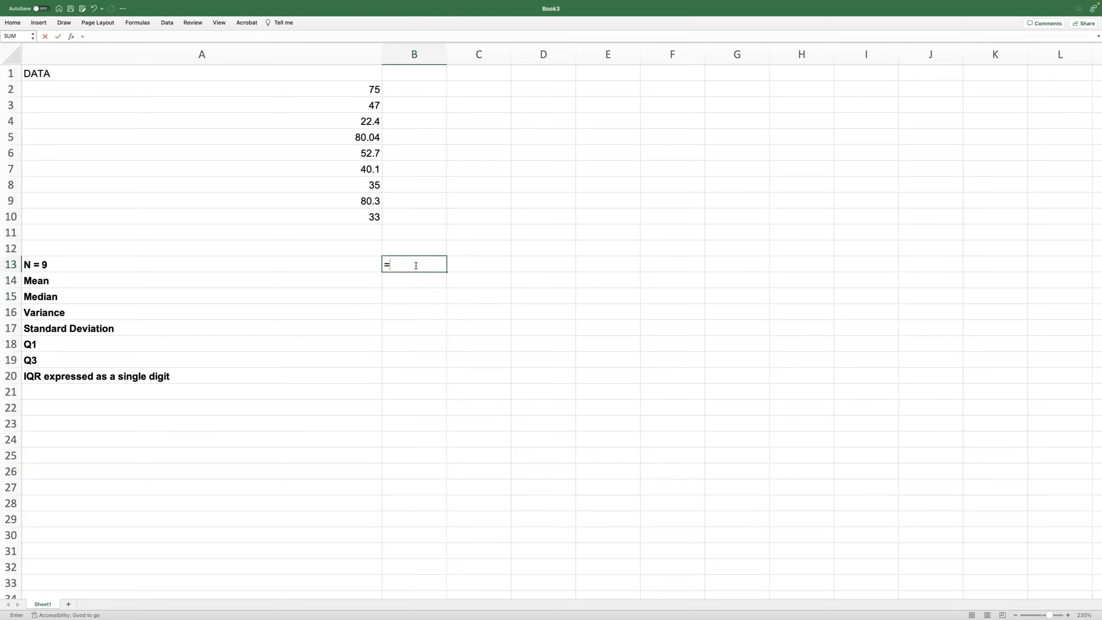
{"action": "type", "text": "av"}
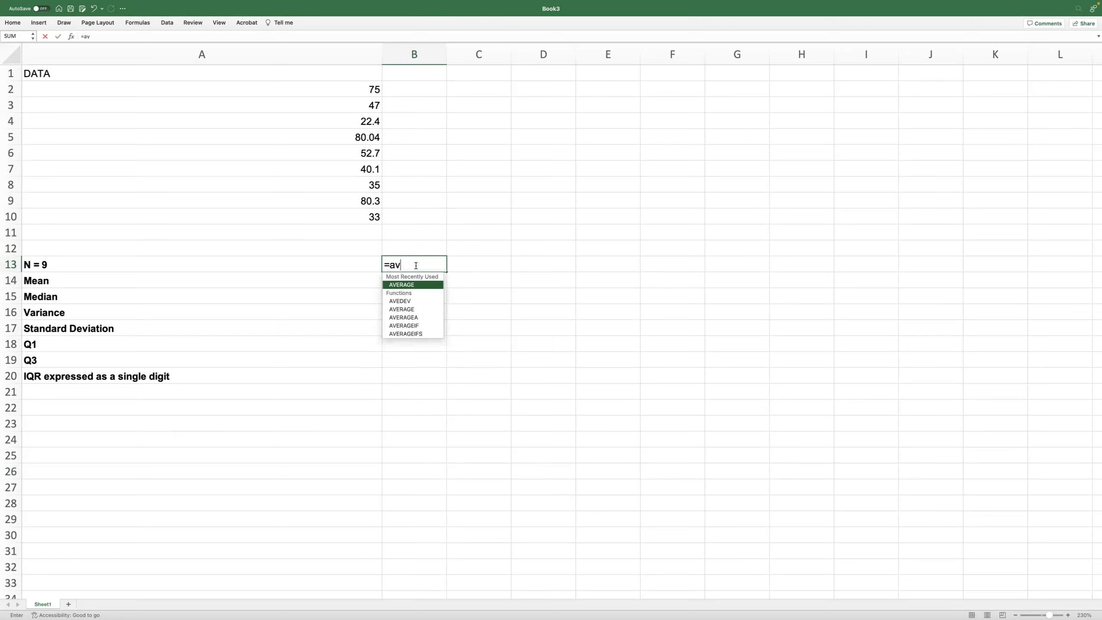
{"action": "key", "text": "Tab"}
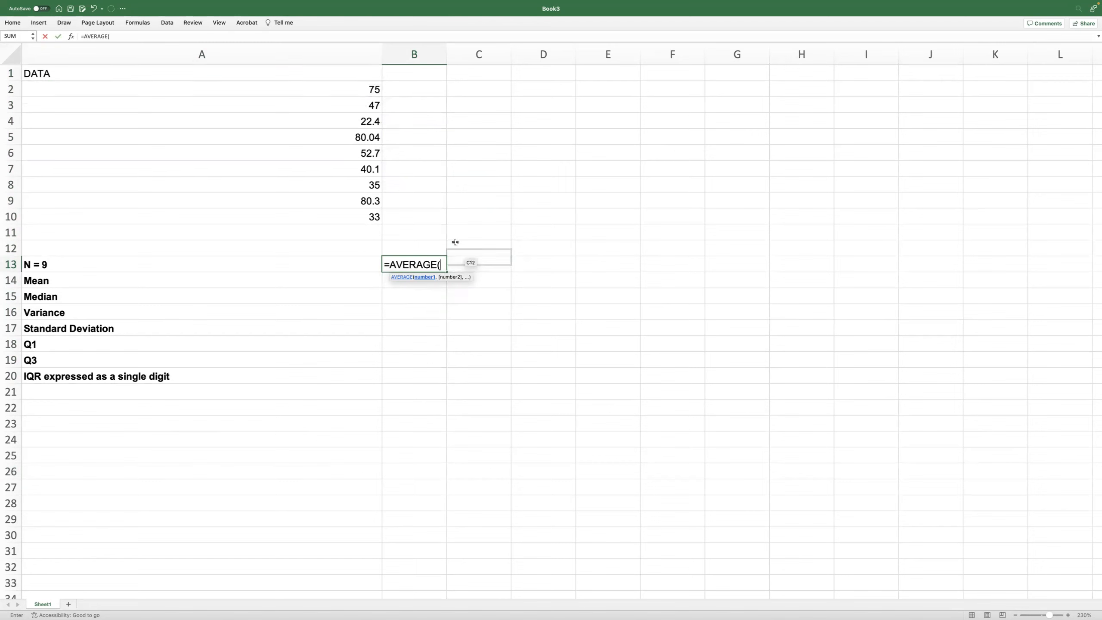
{"action": "left_click_drag", "start_coordinate": [374, 88], "coordinate": [380, 217]}
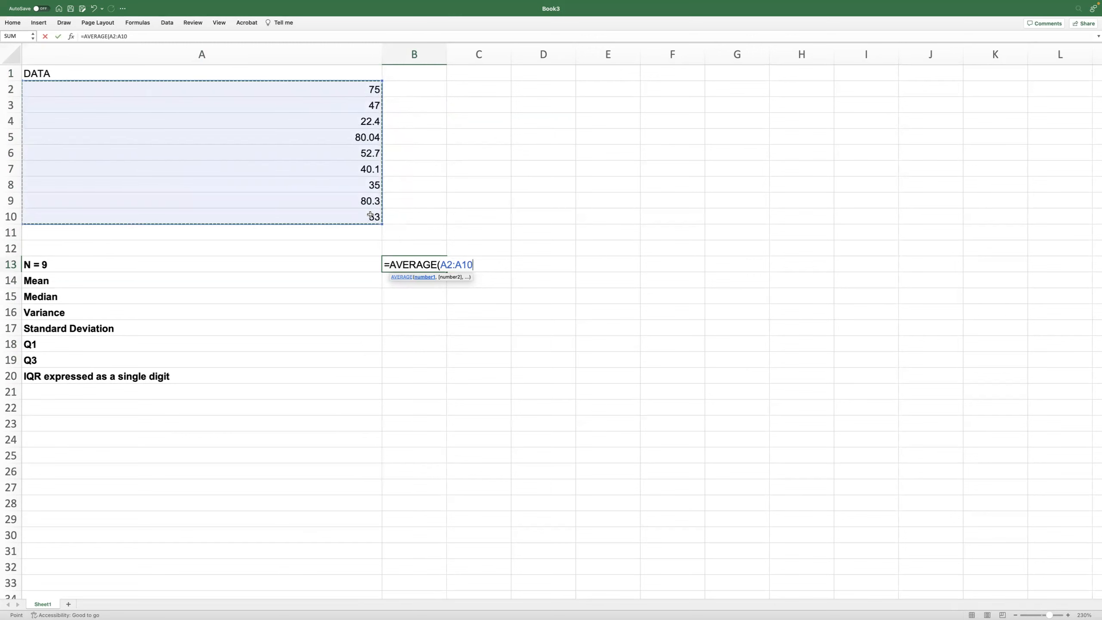
{"action": "key", "text": "Return"}
Step: Take the workbook out of full screen and format the mean in B13 to two decimal places
{"action": "left_click", "coordinate": [405, 257]}
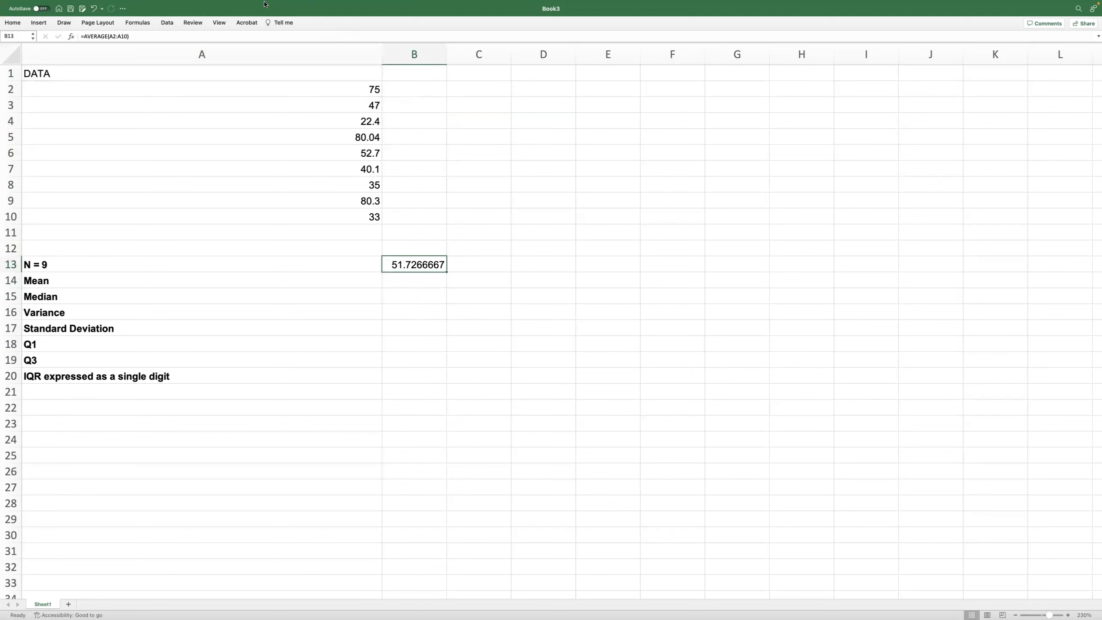
{"action": "mouse_move", "coordinate": [266, 4]}
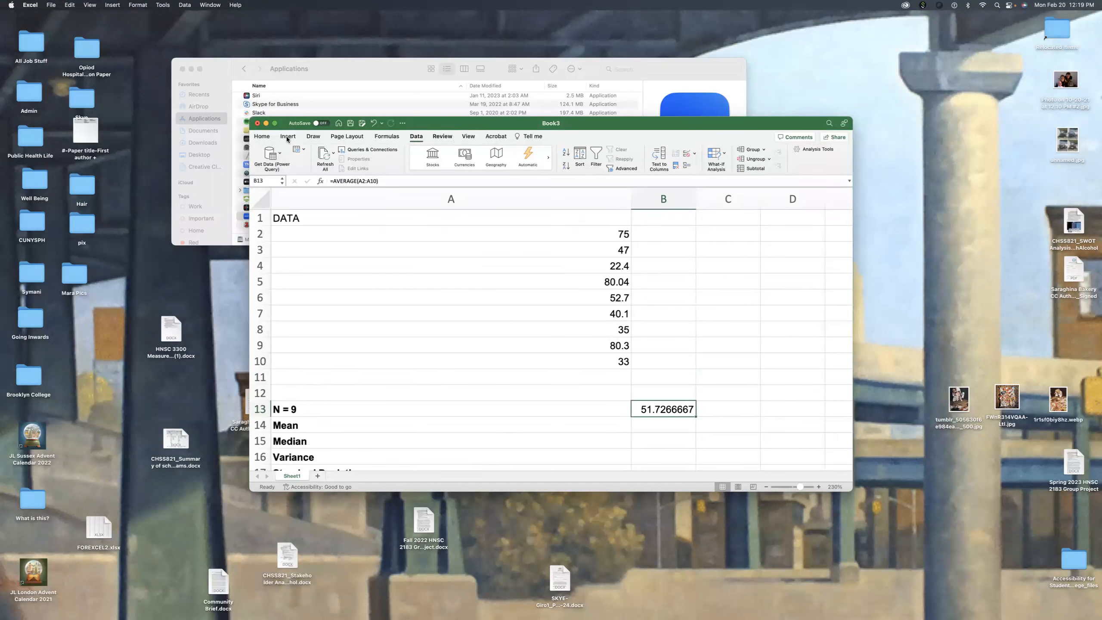
{"action": "left_click", "coordinate": [261, 136]}
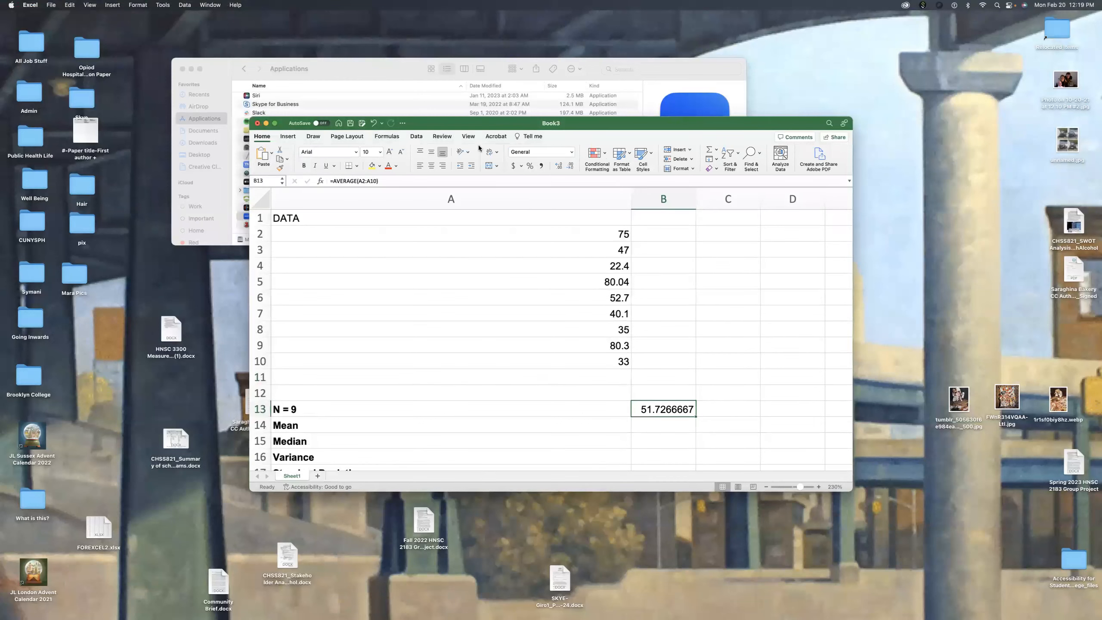
{"action": "left_click", "coordinate": [558, 169]}
{"action": "left_click", "coordinate": [571, 168]}
{"action": "left_click", "coordinate": [571, 168]}
{"action": "left_click", "coordinate": [571, 168]}
{"action": "left_click", "coordinate": [571, 168]}
{"action": "left_click", "coordinate": [571, 168]}
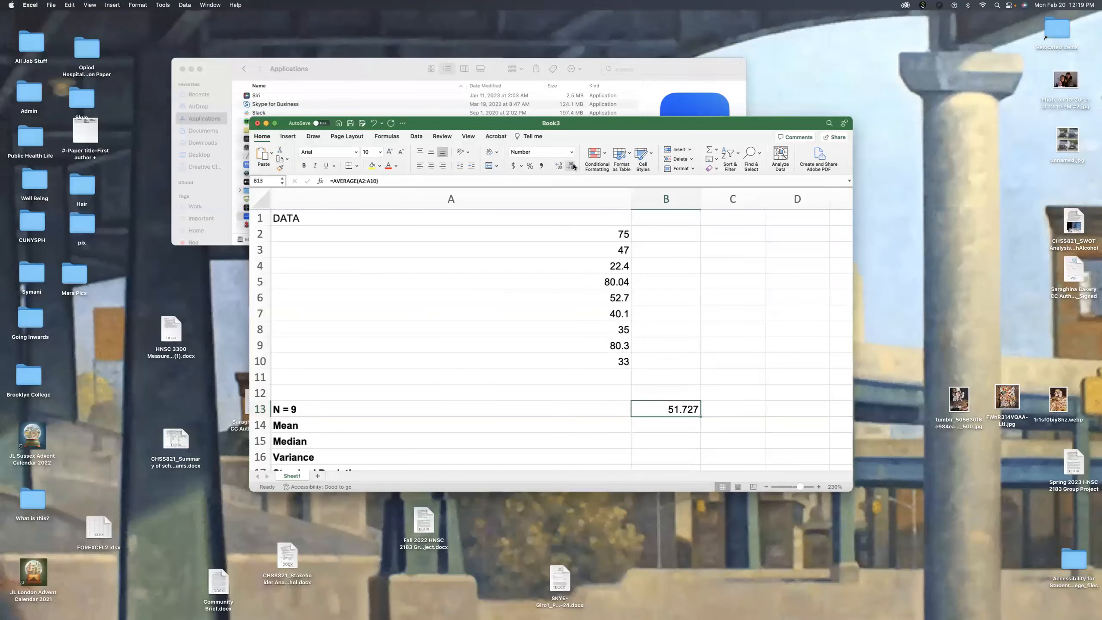
{"action": "left_click", "coordinate": [571, 169]}
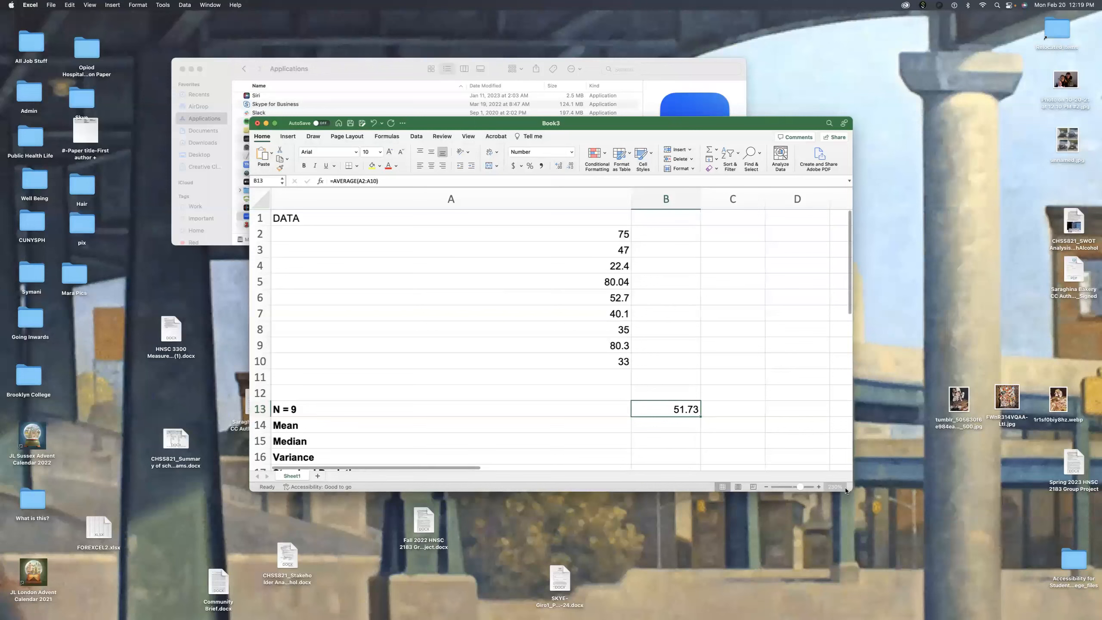
Step: Enlarge the workbook window and move the mean formula from B13 to B14, beside the Mean label
{"action": "left_click_drag", "start_coordinate": [852, 490], "coordinate": [926, 536]}
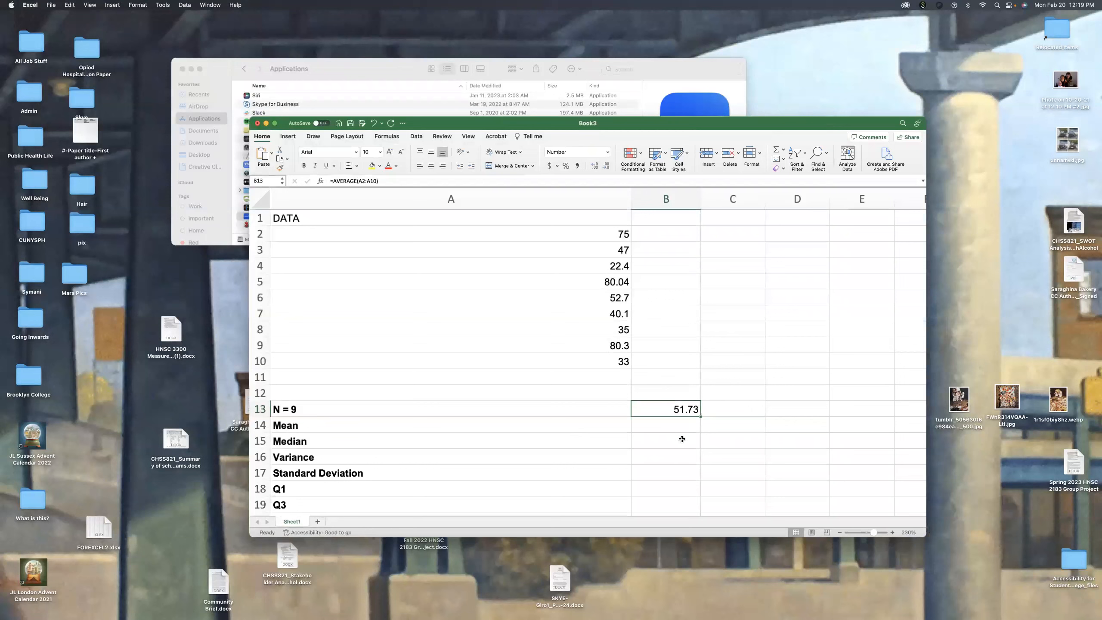
{"action": "key", "text": "super+c"}
{"action": "left_click", "coordinate": [671, 426]}
{"action": "key", "text": "super+v"}
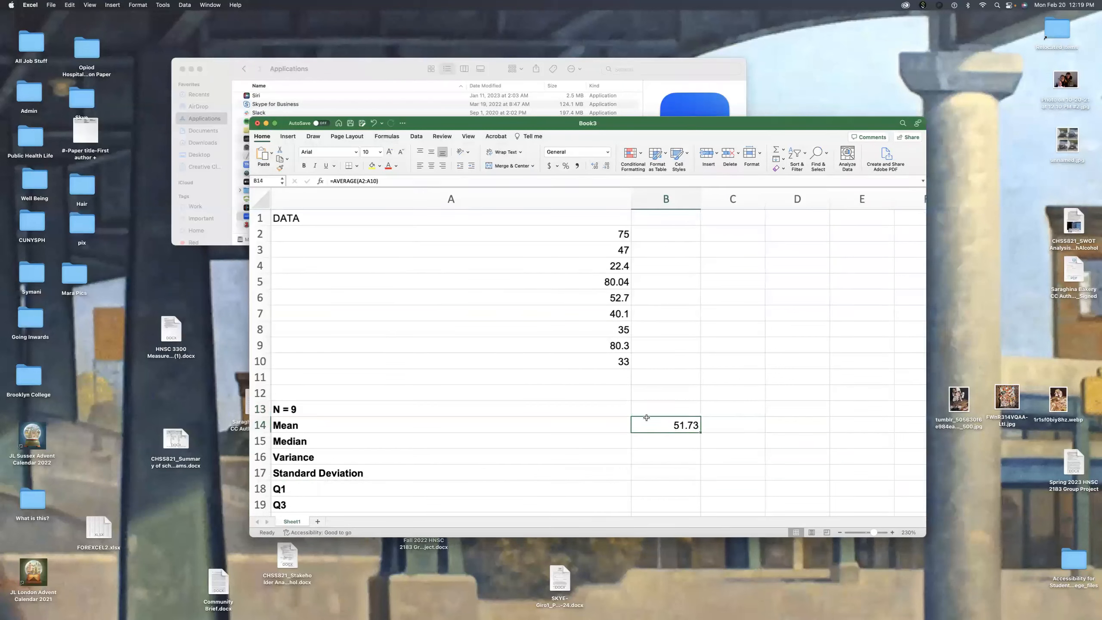
Step: Sort the data values in A2:A10 from smallest to largest
{"action": "left_click", "coordinate": [598, 227]}
{"action": "left_click_drag", "start_coordinate": [597, 227], "coordinate": [601, 361]}
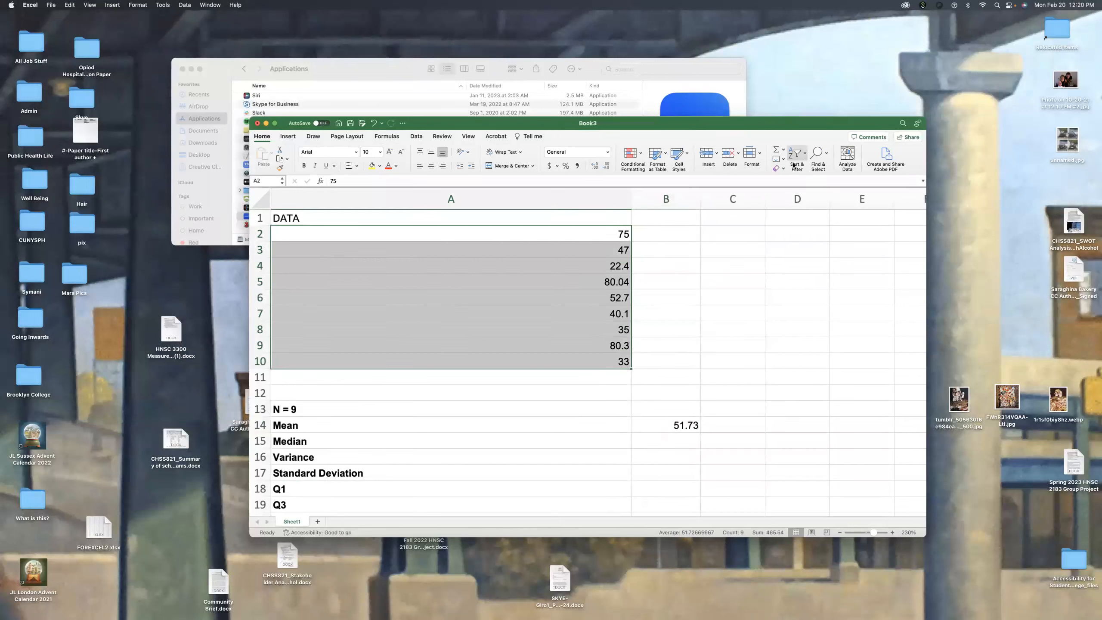
{"action": "left_click", "coordinate": [803, 156]}
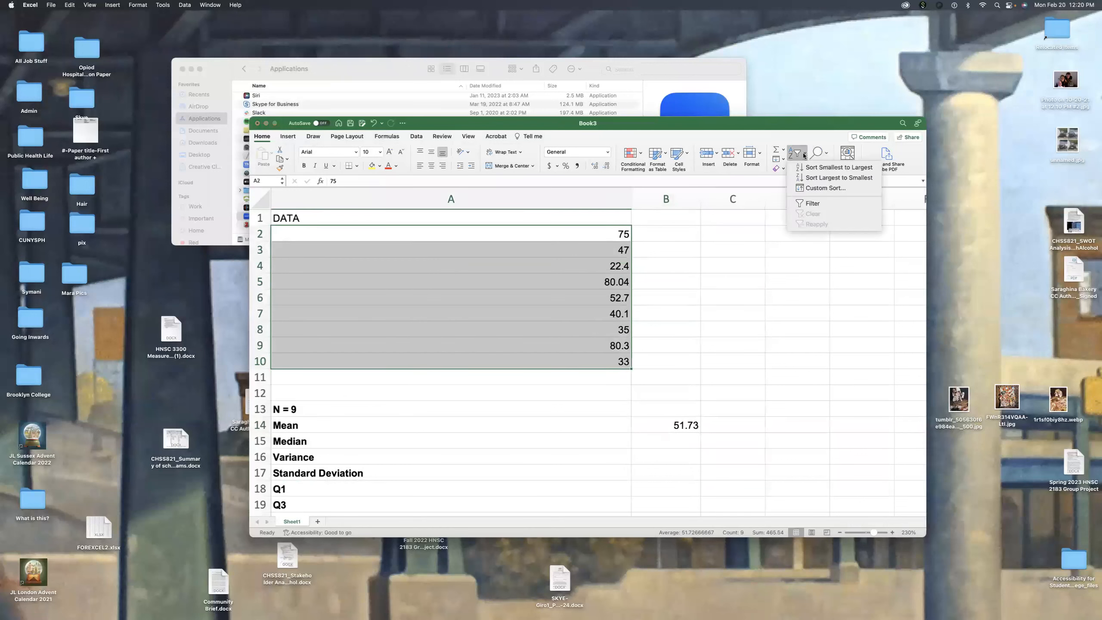
{"action": "left_click", "coordinate": [830, 168]}
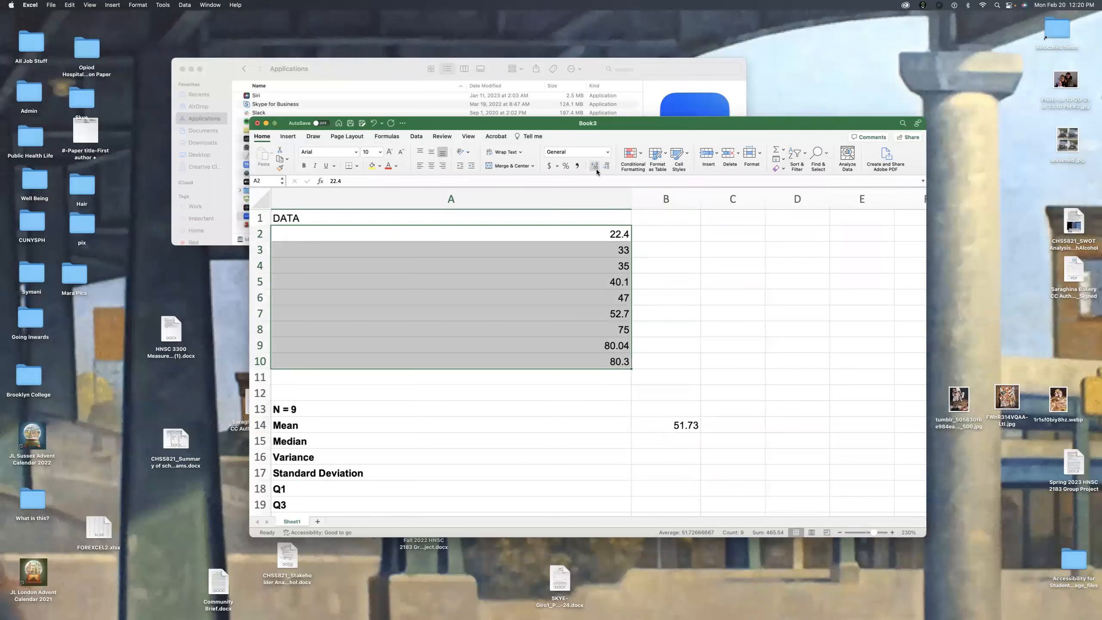
{"action": "left_click", "coordinate": [611, 233]}
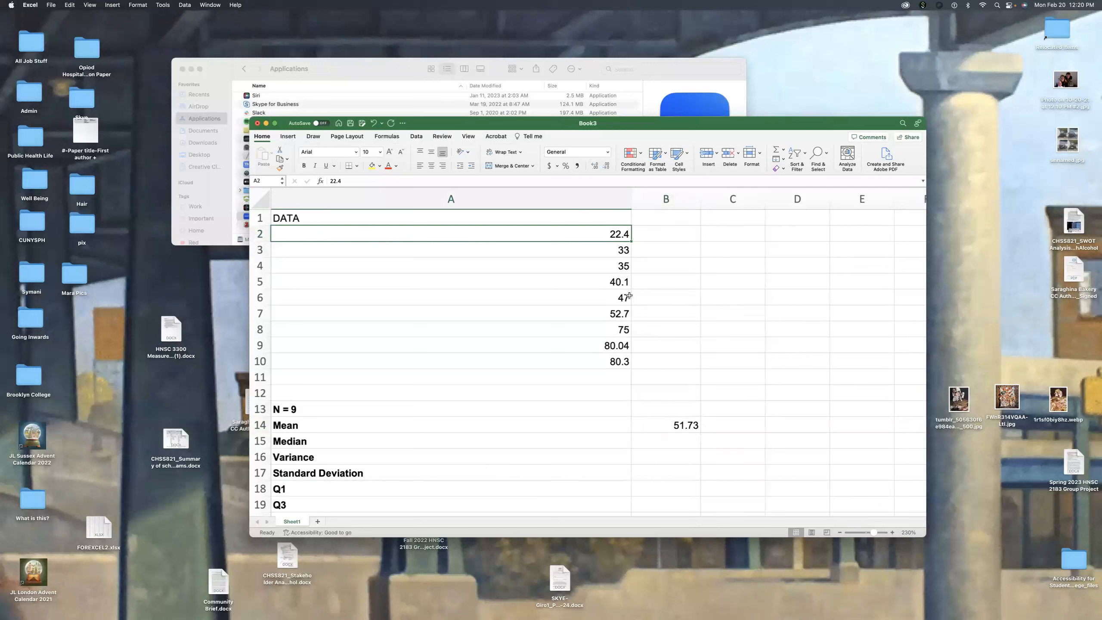
Step: Calculate the median in cell B15 with =MEDIAN(A2:A10)
{"action": "left_click", "coordinate": [655, 440]}
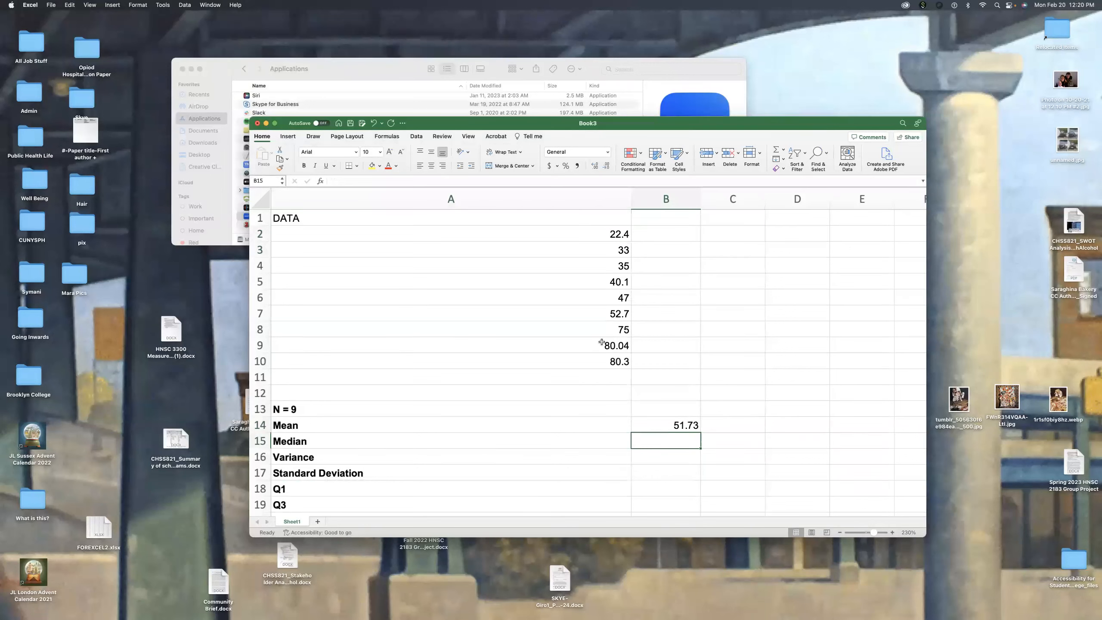
{"action": "type", "text": "="}
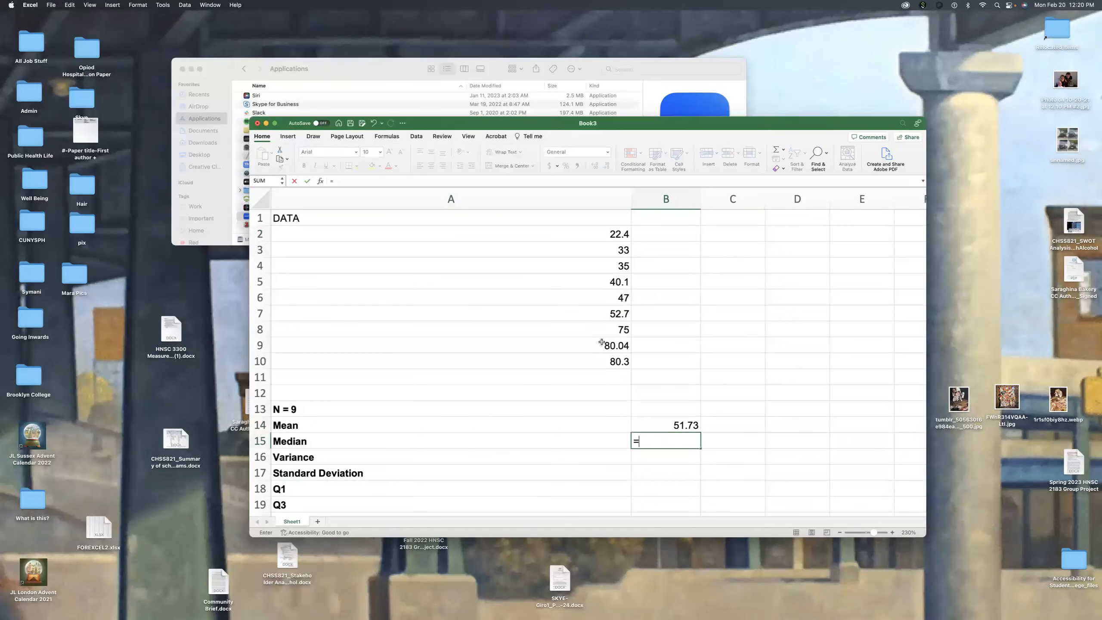
{"action": "type", "text": "Me"}
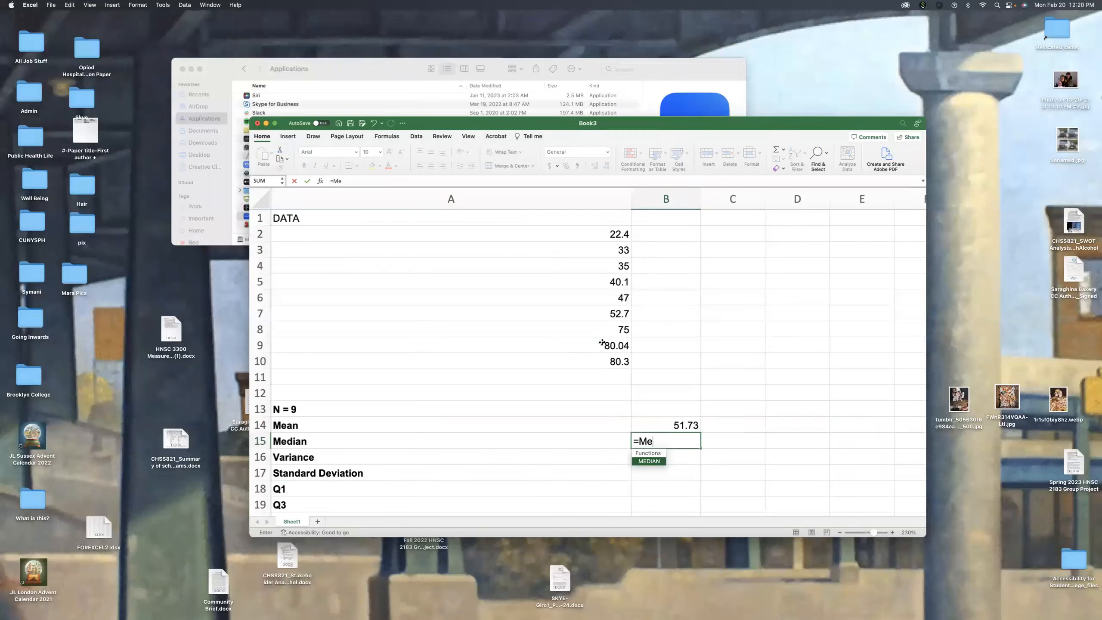
{"action": "key", "text": "Tab"}
{"action": "left_click_drag", "start_coordinate": [620, 237], "coordinate": [619, 363]}
{"action": "type", "text": ")"}
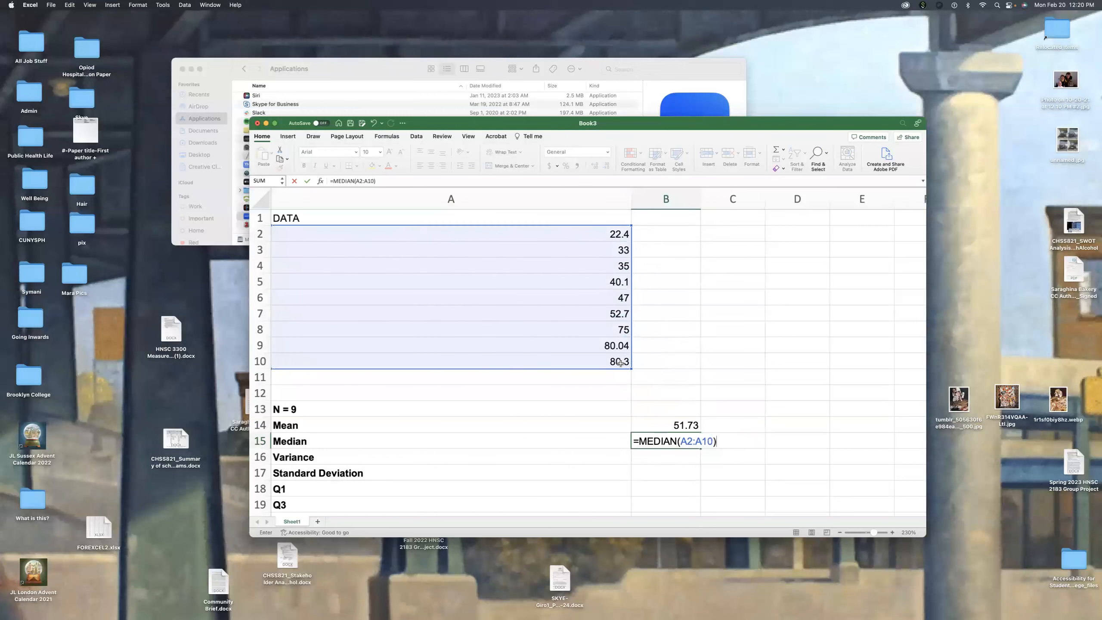
{"action": "key", "text": "Return"}
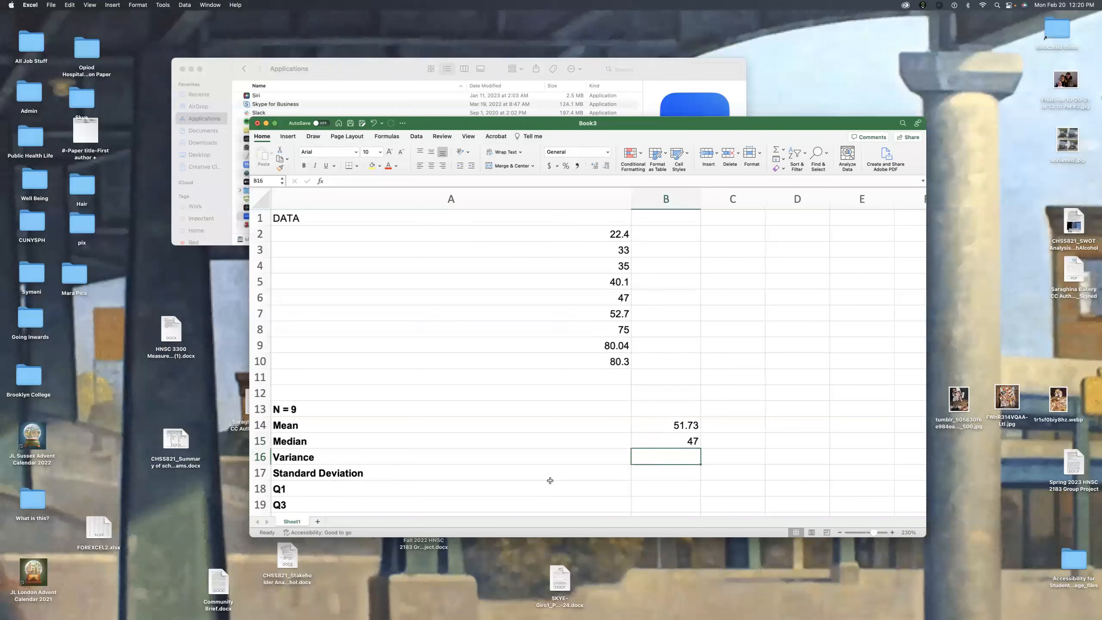
Step: Calculate the variance in cell B16 with the VARA function over A2:A10
{"action": "type", "text": "="}
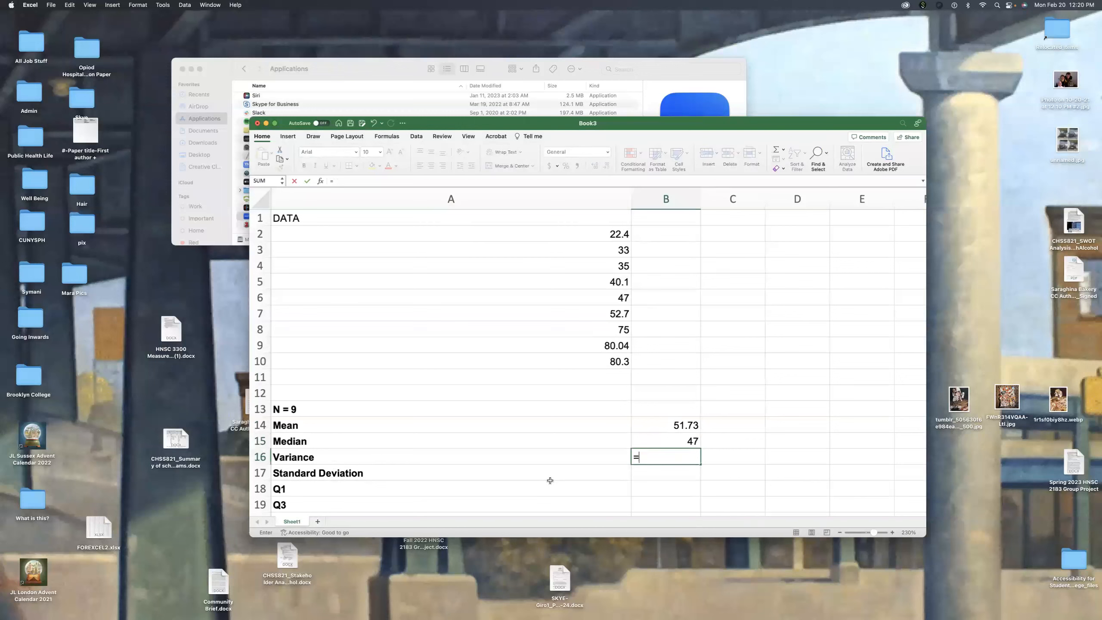
{"action": "type", "text": "va"}
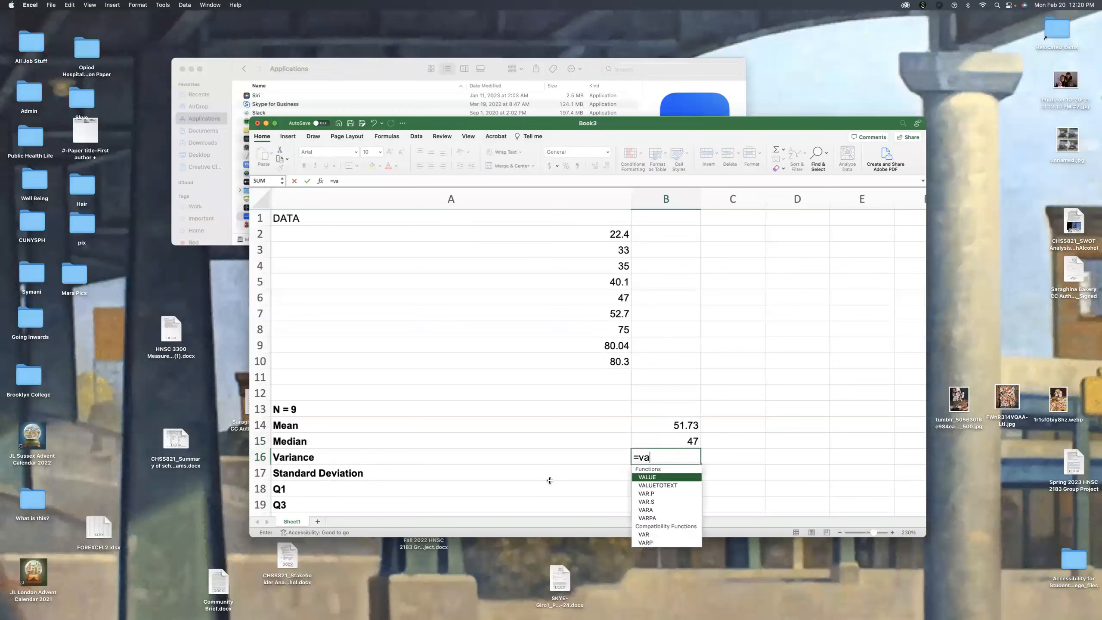
{"action": "type", "text": "r"}
{"action": "key", "text": "Down"}
{"action": "key", "text": "Down"}
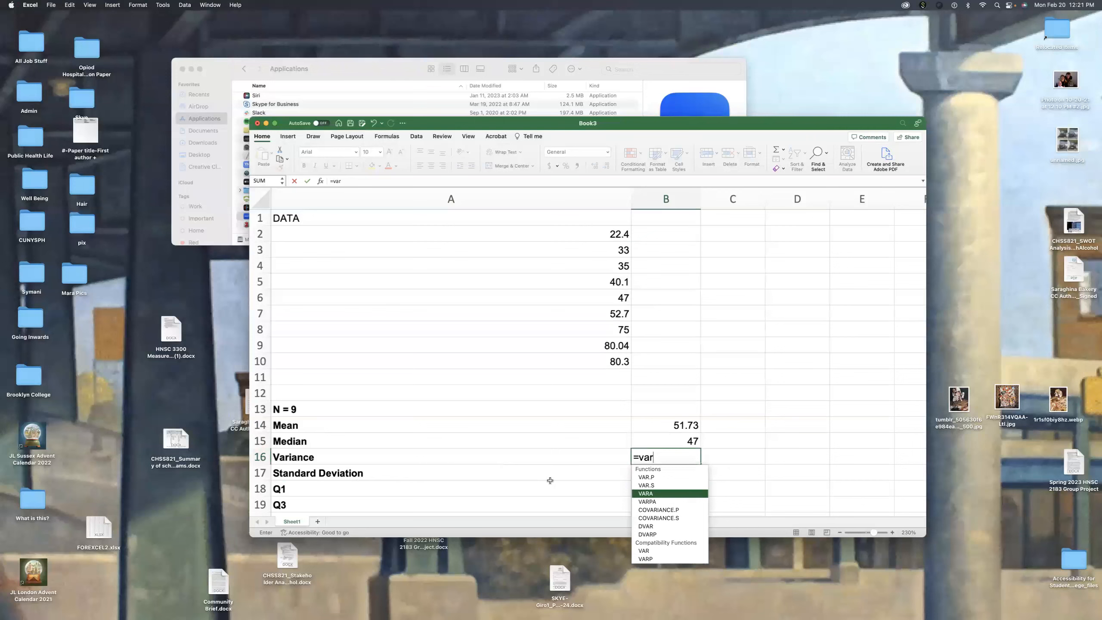
{"action": "key", "text": "Tab"}
{"action": "left_click", "coordinate": [613, 232]}
{"action": "left_click_drag", "start_coordinate": [613, 231], "coordinate": [610, 359]}
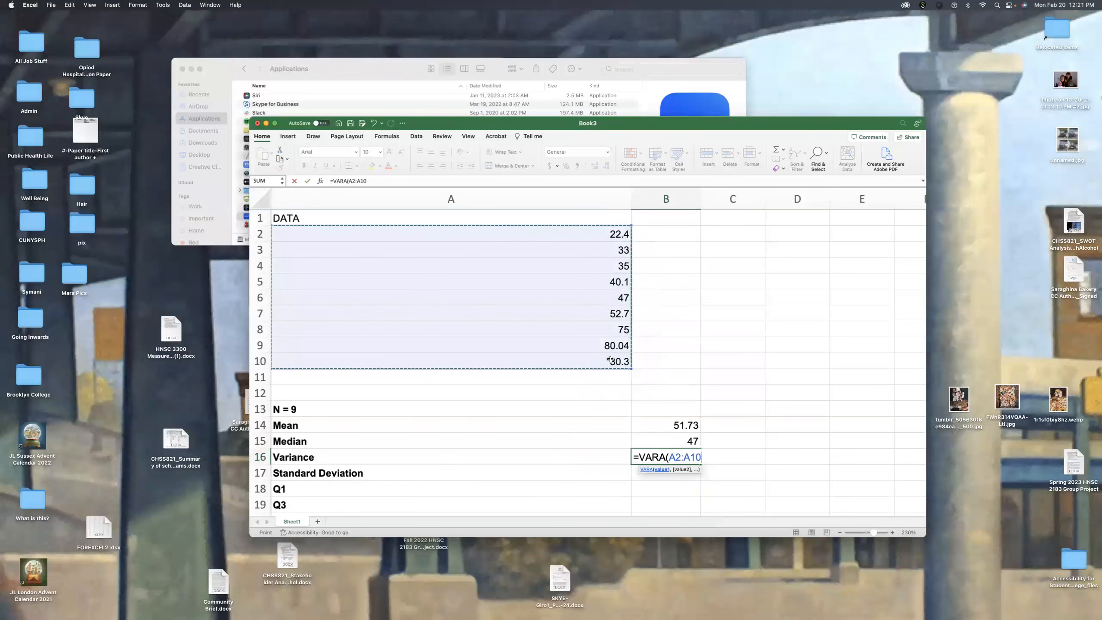
{"action": "key", "text": "Return"}
Step: Format the variance in B16 to two decimal places
{"action": "left_click", "coordinate": [660, 457]}
{"action": "left_click", "coordinate": [596, 165]}
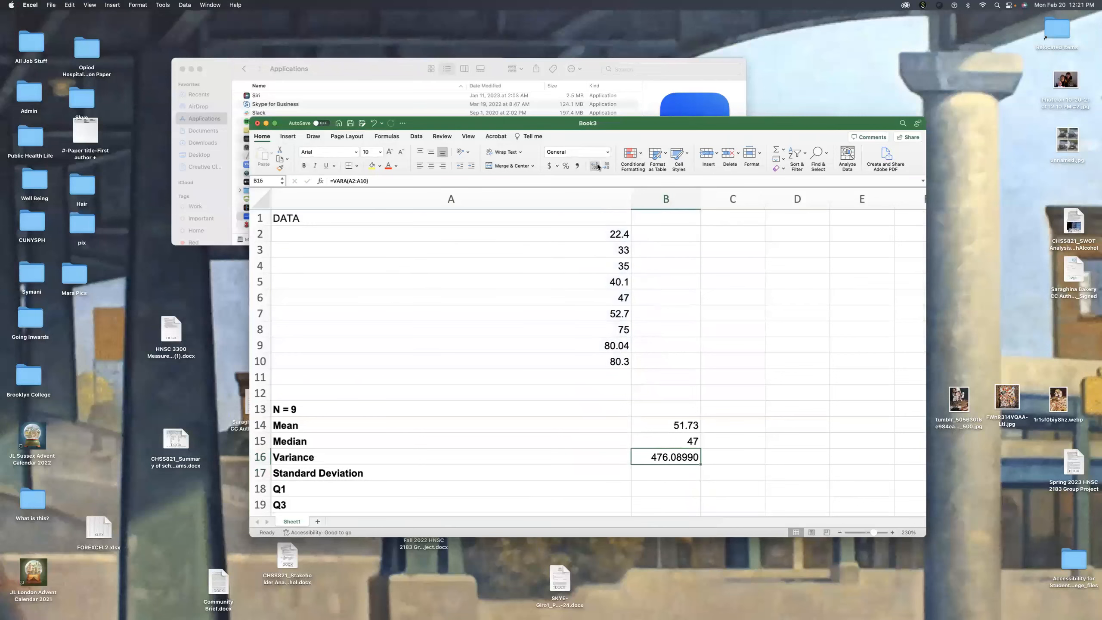
{"action": "left_click", "coordinate": [608, 166]}
{"action": "left_click", "coordinate": [607, 167]}
{"action": "left_click", "coordinate": [608, 167]}
{"action": "left_click", "coordinate": [651, 472]}
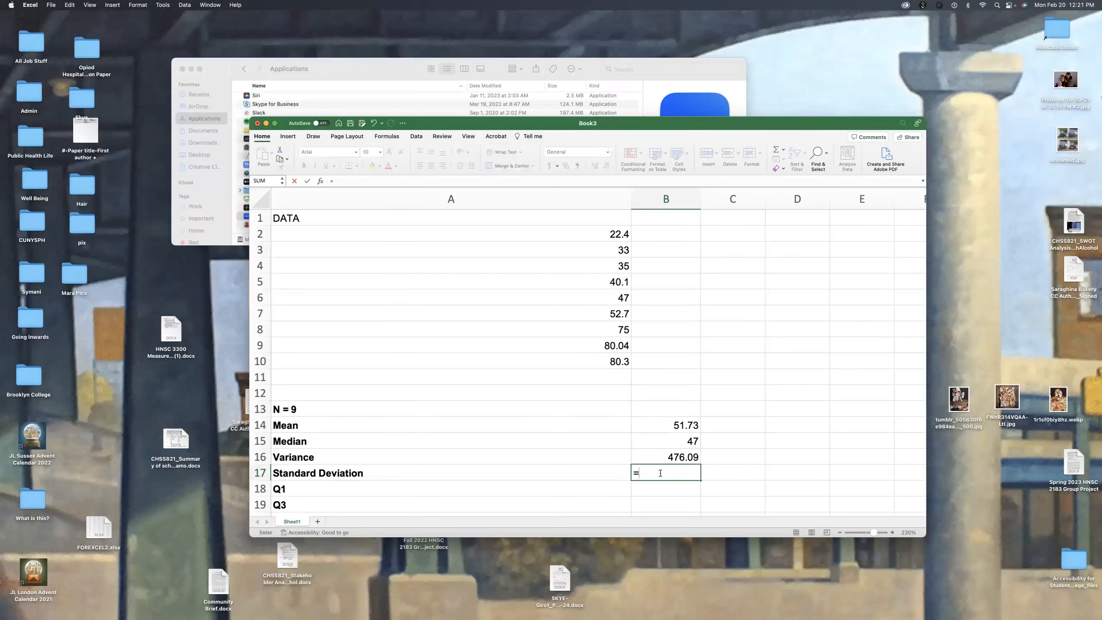
{"action": "type", "text": "S"}
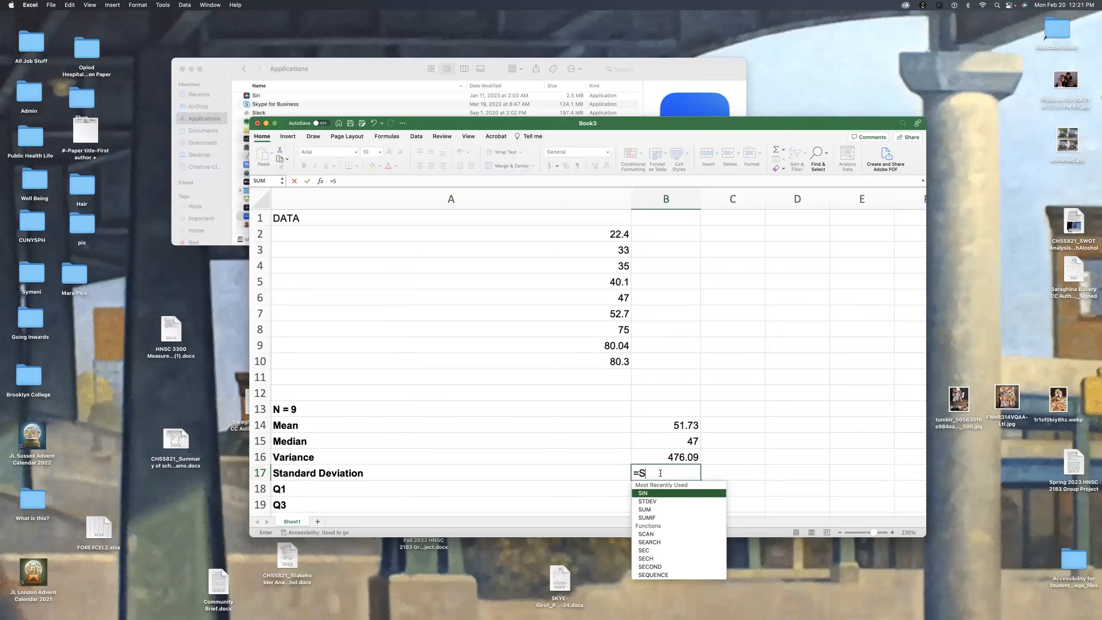
{"action": "key", "text": "Return"}
{"action": "left_click", "coordinate": [660, 473]}
{"action": "key", "text": "Delete"}
Step: Calculate the standard deviation in cell B17 with =STDEV(A2:A10)
{"action": "type", "text": "="}
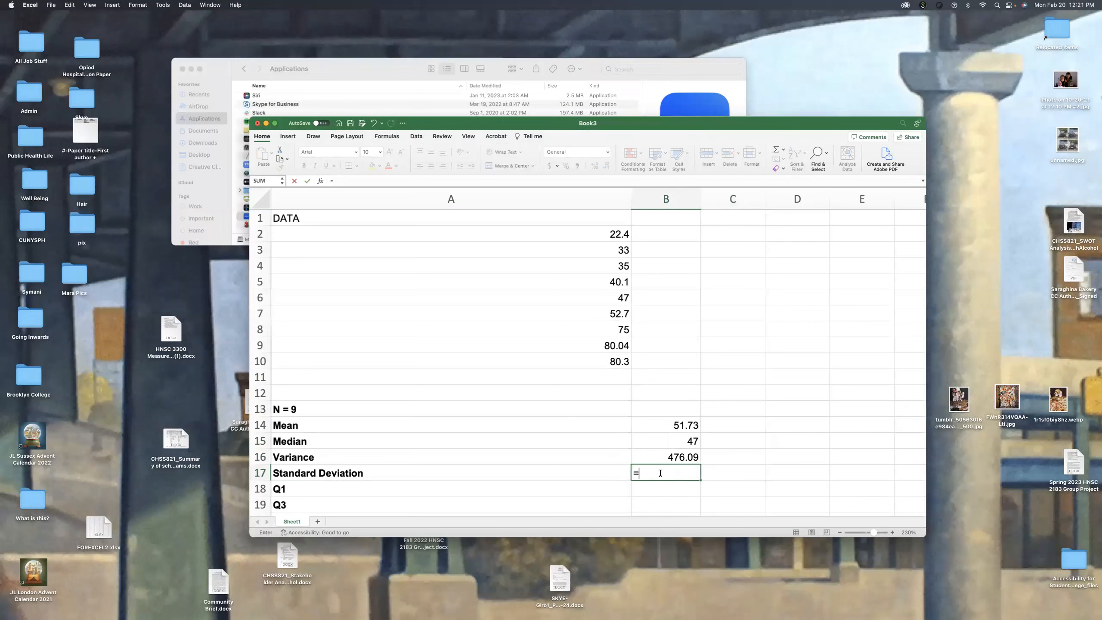
{"action": "type", "text": "ST"}
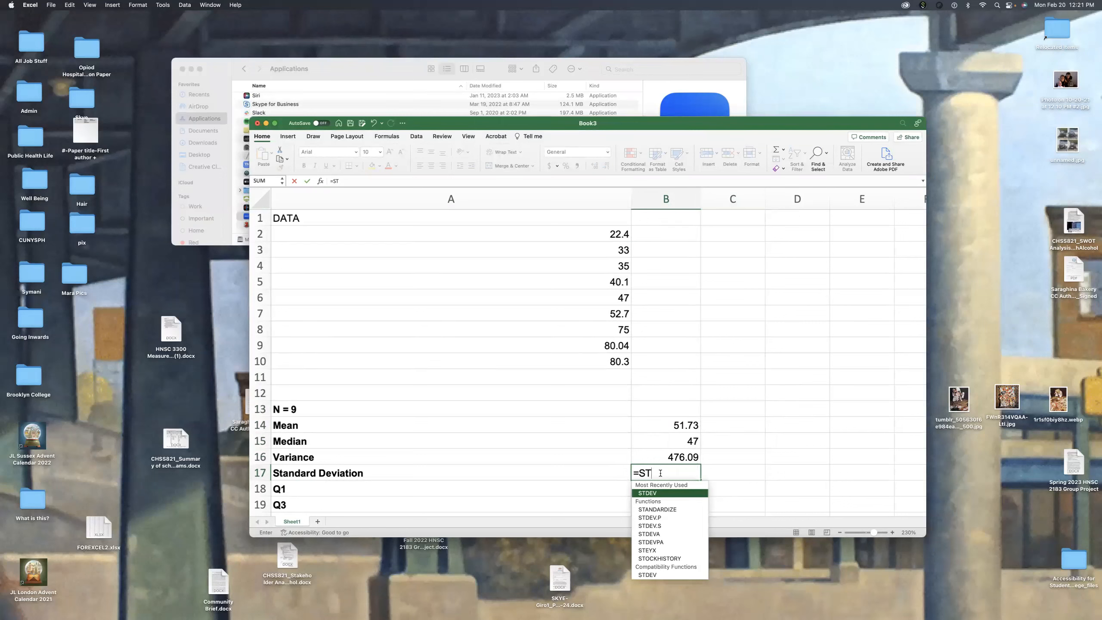
{"action": "key", "text": "Tab"}
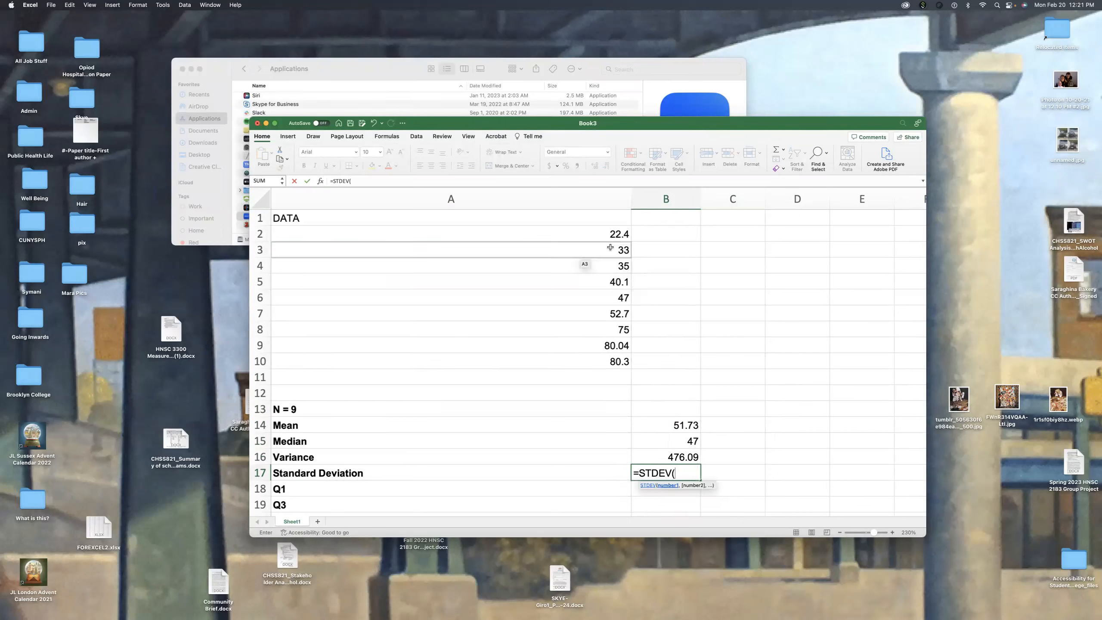
{"action": "left_click_drag", "start_coordinate": [611, 237], "coordinate": [615, 361]}
{"action": "type", "text": ")"}
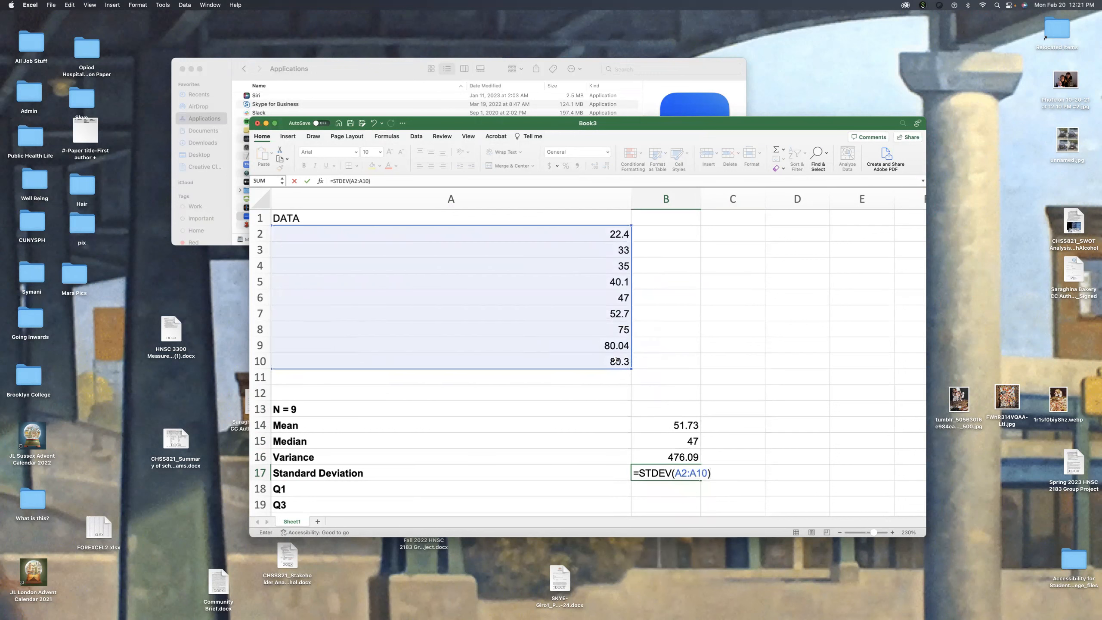
{"action": "key", "text": "Return"}
Step: Format the standard deviation in B17 to two decimal places
{"action": "left_click", "coordinate": [680, 474]}
{"action": "left_click", "coordinate": [607, 166]}
{"action": "left_click", "coordinate": [607, 166]}
{"action": "left_click", "coordinate": [607, 166]}
{"action": "left_click", "coordinate": [607, 166]}
{"action": "left_click", "coordinate": [607, 167]}
{"action": "left_click", "coordinate": [607, 167]}
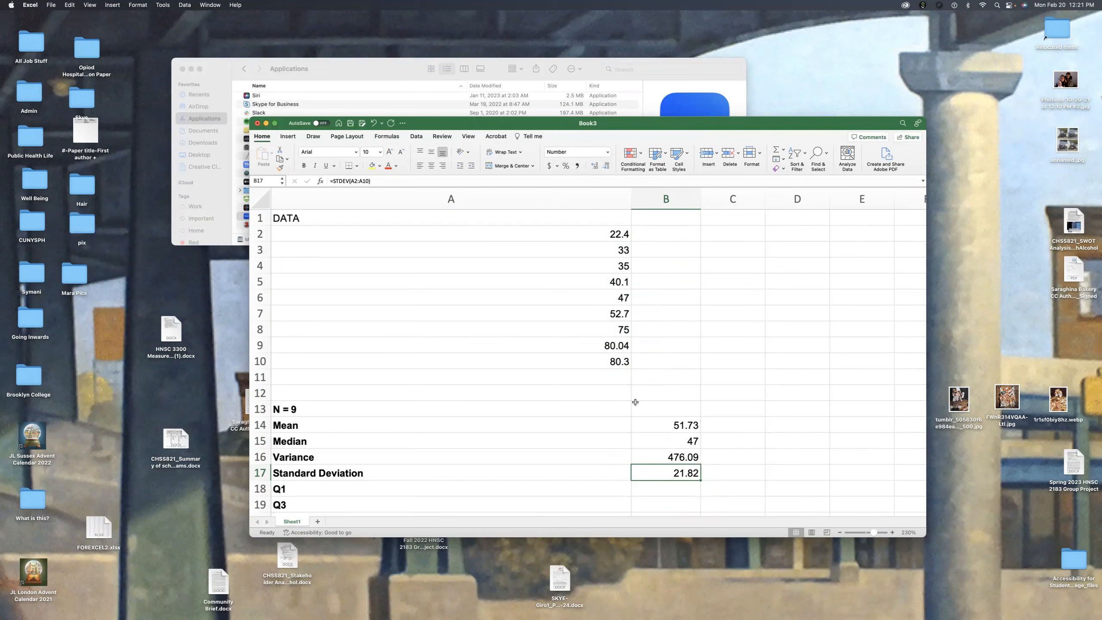
{"action": "scroll", "coordinate": [635, 402], "scroll_direction": "down", "scroll_amount": 6}
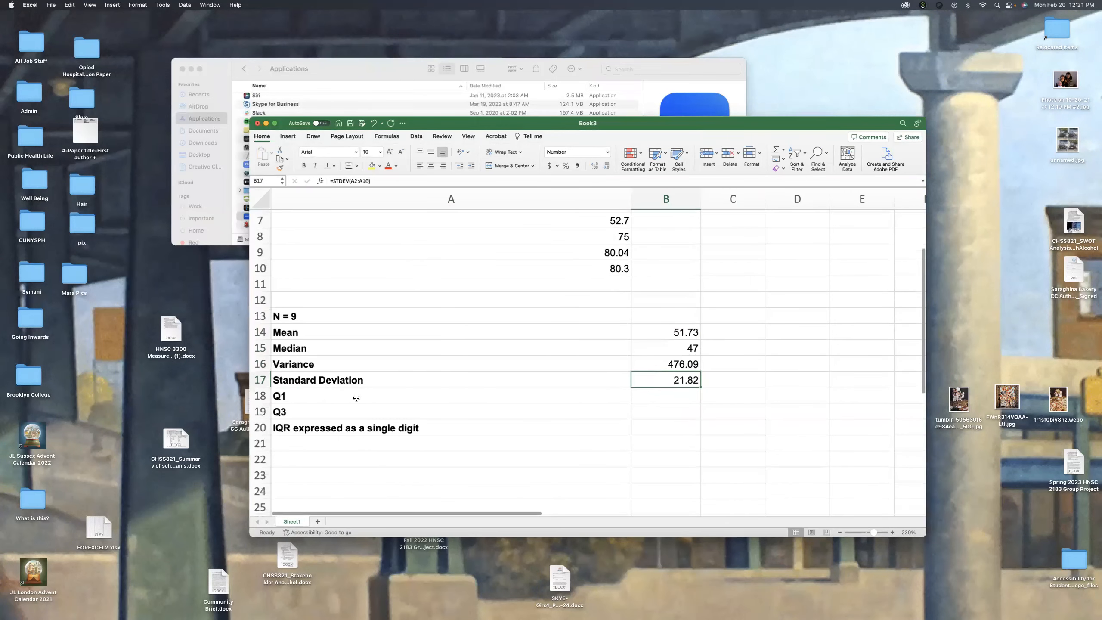
Step: Examine the lower half of the data in A2:A5 and the upper half in A7:A10, on either side of the median
{"action": "left_click", "coordinate": [657, 396]}
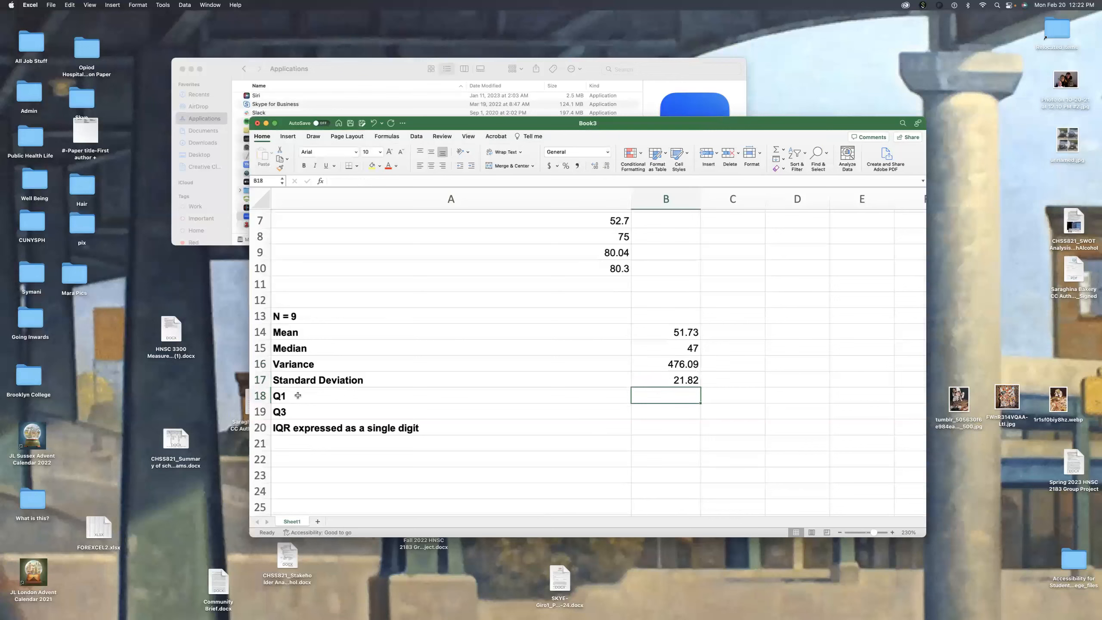
{"action": "scroll", "coordinate": [342, 403], "scroll_direction": "up", "scroll_amount": 6}
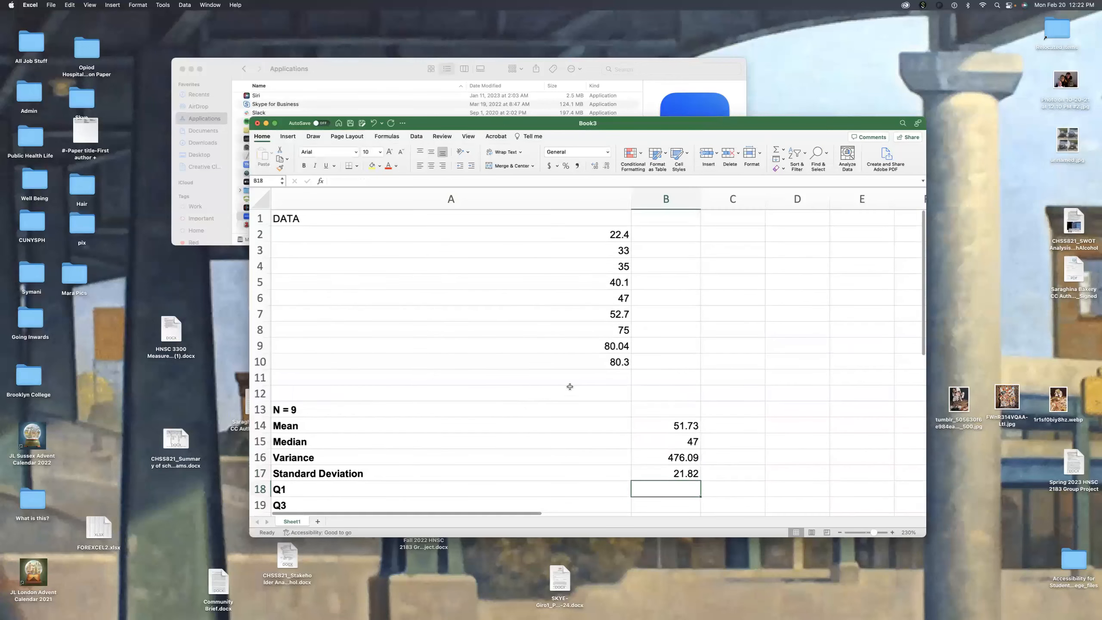
{"action": "left_click", "coordinate": [613, 236]}
{"action": "left_click_drag", "start_coordinate": [614, 235], "coordinate": [627, 286]}
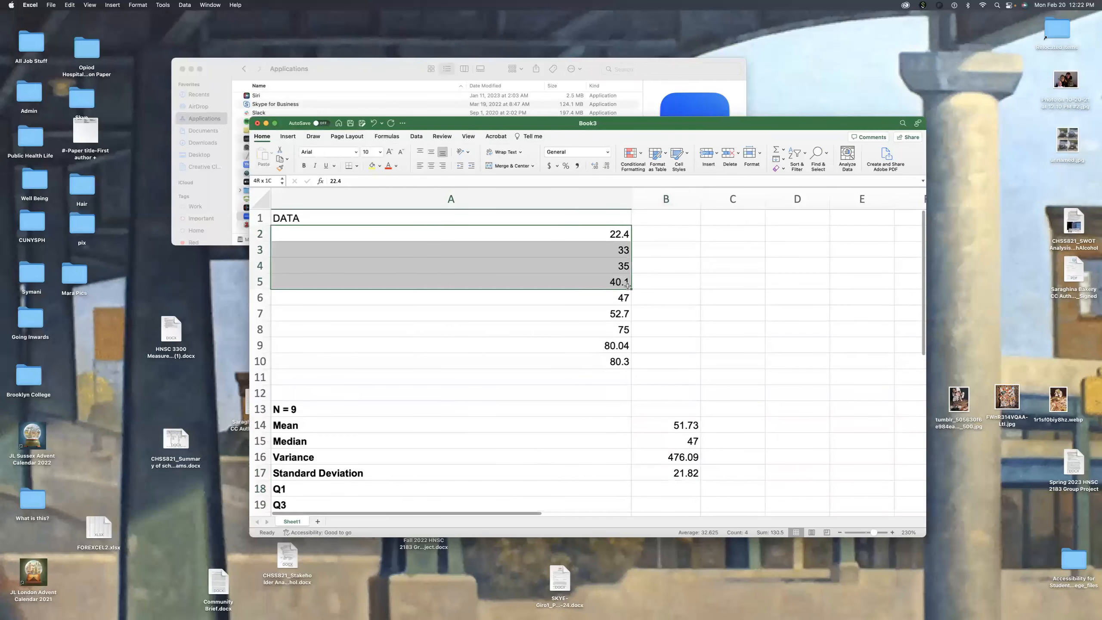
{"action": "mouse_move", "coordinate": [627, 285]}
{"action": "left_mouse_down"}
{"action": "mouse_move", "coordinate": [622, 231]}
{"action": "mouse_move", "coordinate": [622, 281]}
{"action": "left_mouse_up"}
{"action": "left_click", "coordinate": [620, 314]}
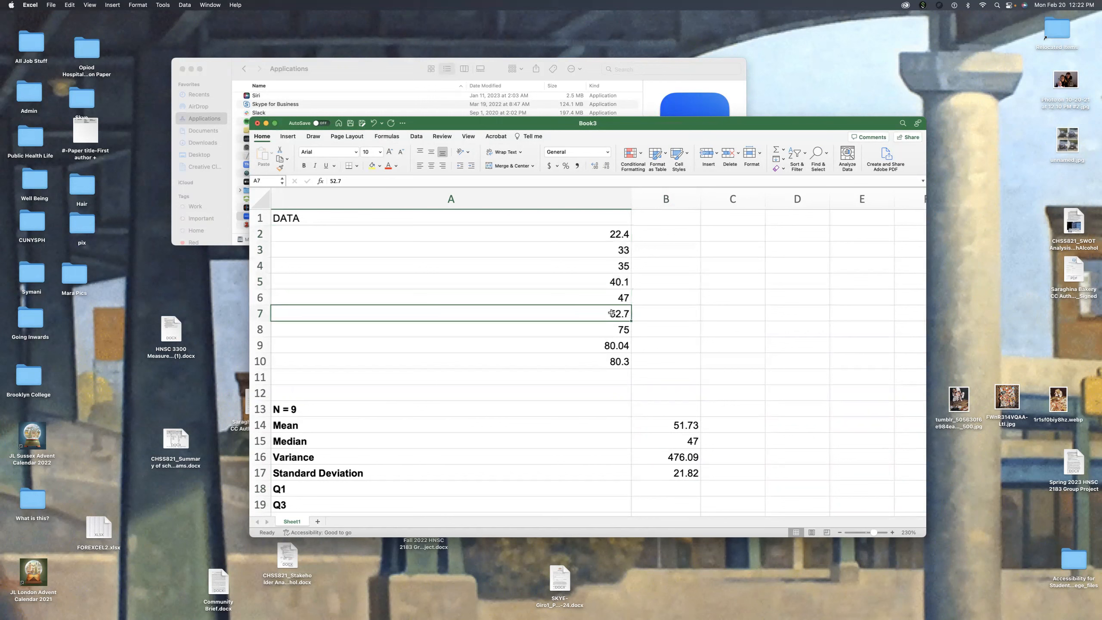
{"action": "left_click_drag", "start_coordinate": [611, 314], "coordinate": [627, 360]}
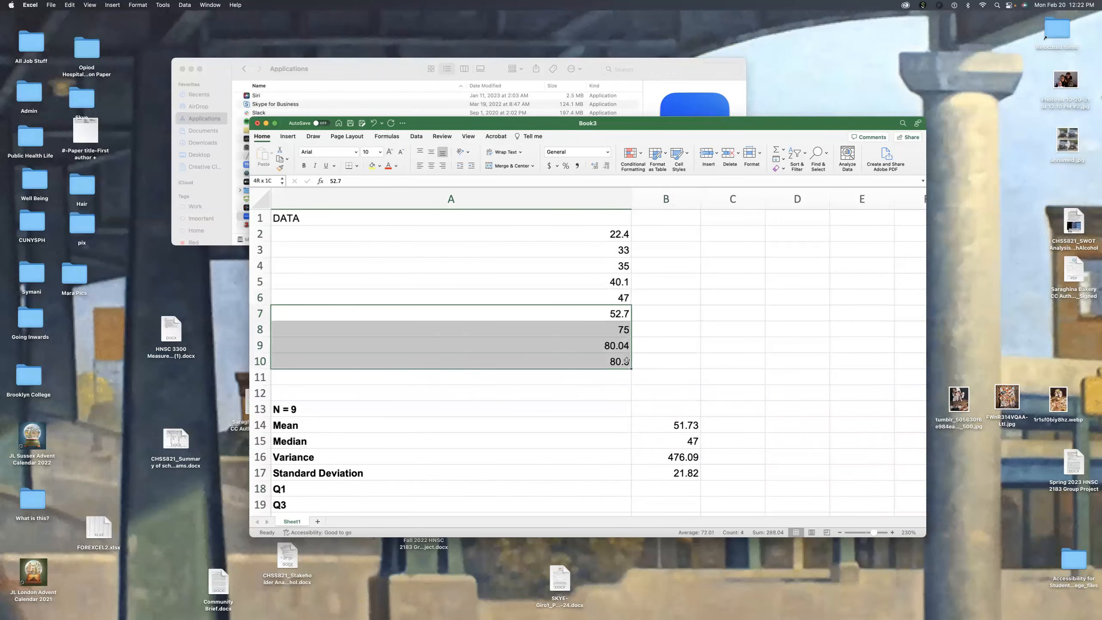
{"action": "left_click", "coordinate": [600, 318]}
{"action": "scroll", "coordinate": [646, 389], "scroll_direction": "down", "scroll_amount": 3}
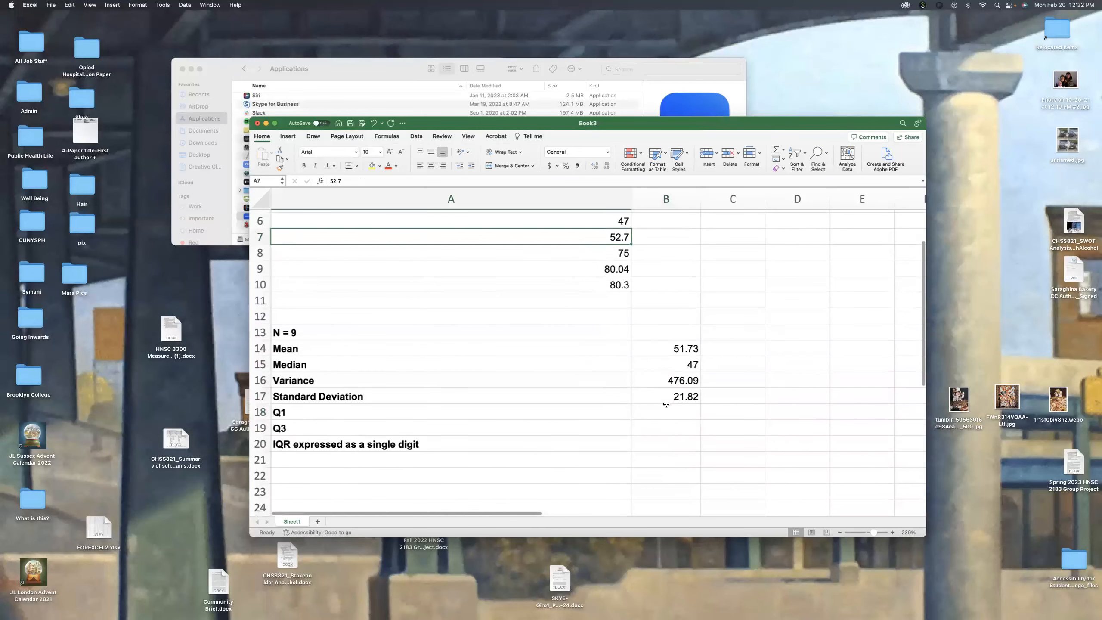
Step: Calculate Q1 in cell B18 with =QUARTILE.EXC(A2:A10,1)
{"action": "left_click", "coordinate": [663, 413]}
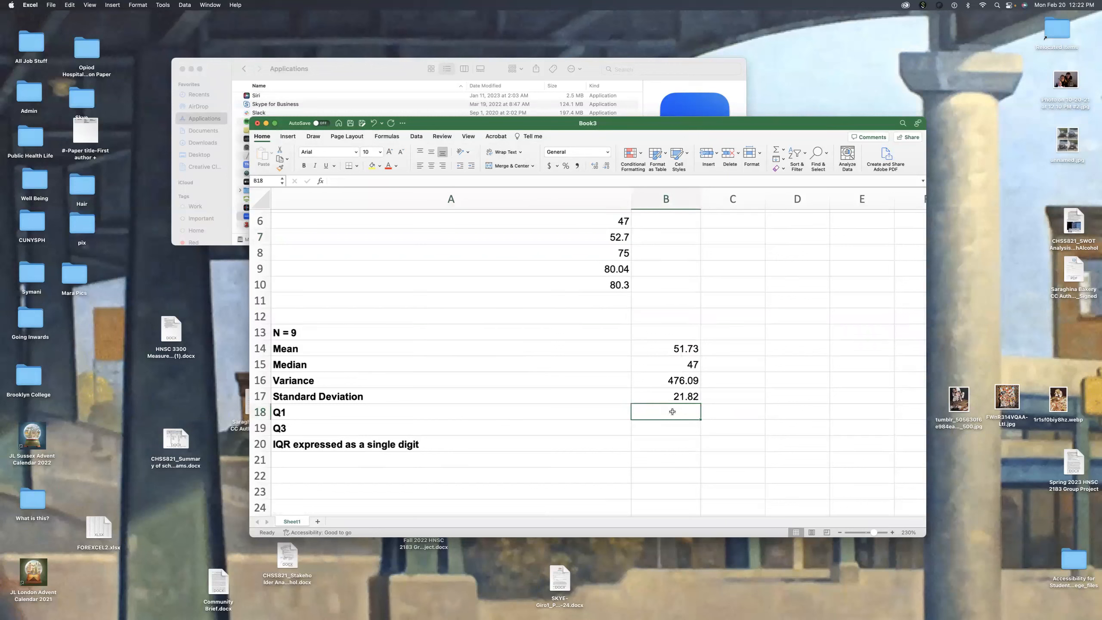
{"action": "type", "text": "=q"}
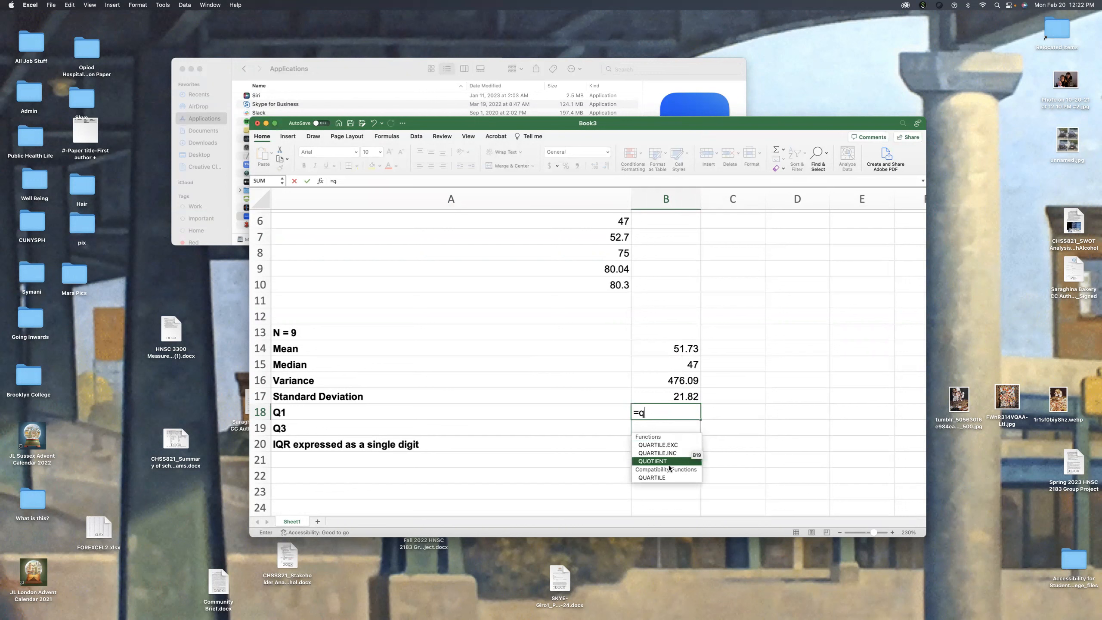
{"action": "double_click", "coordinate": [669, 445]}
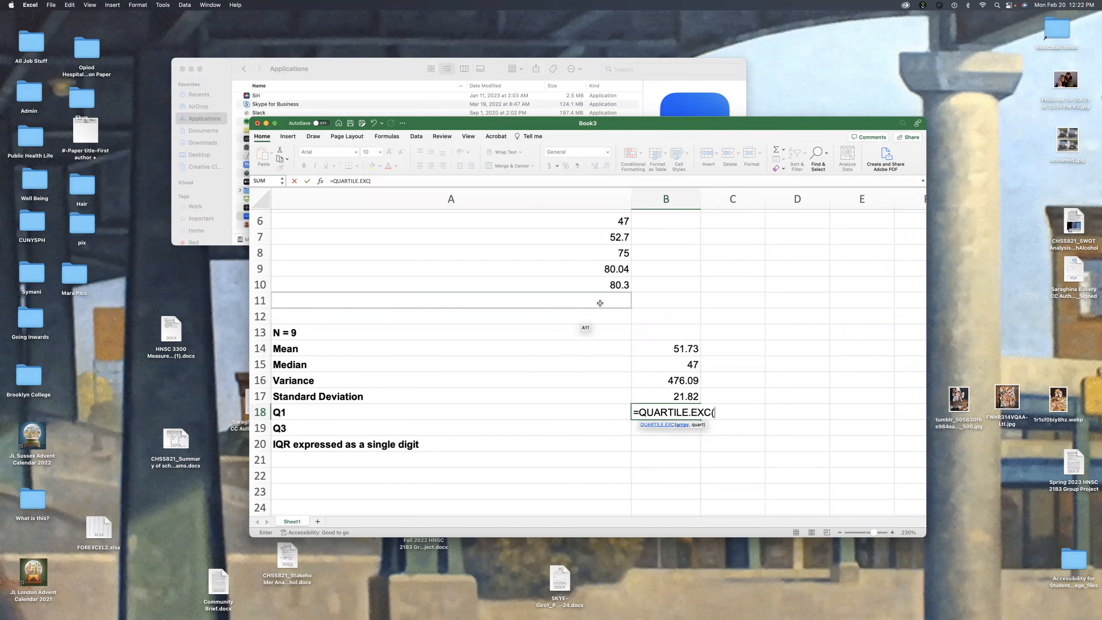
{"action": "scroll", "coordinate": [601, 300], "scroll_direction": "up", "scroll_amount": 5}
{"action": "left_click_drag", "start_coordinate": [596, 235], "coordinate": [596, 363]}
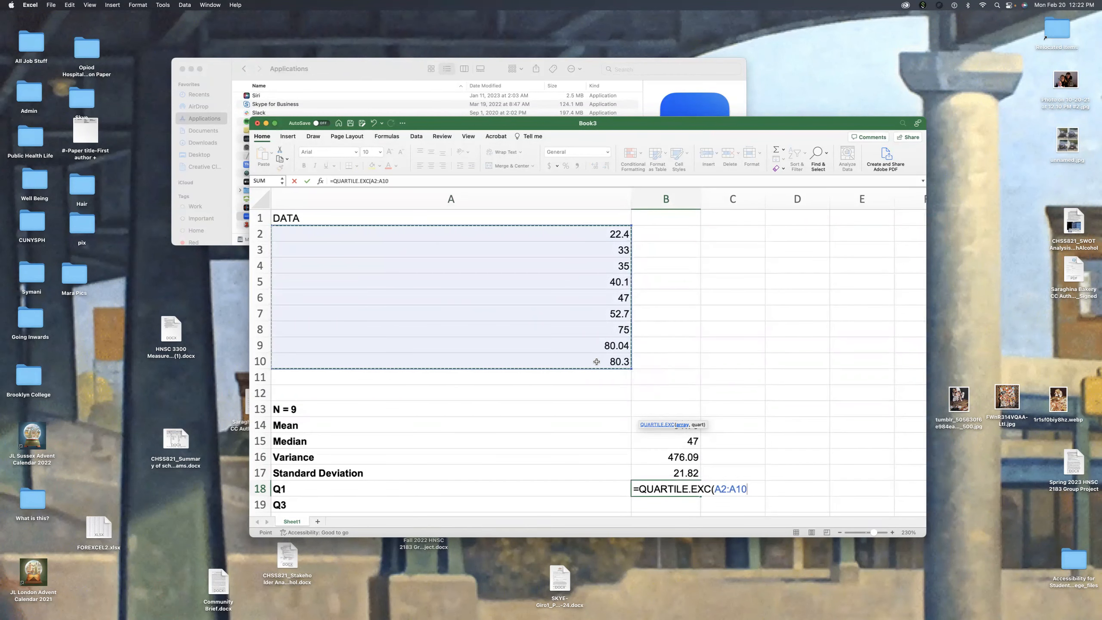
{"action": "type", "text": ",1"}
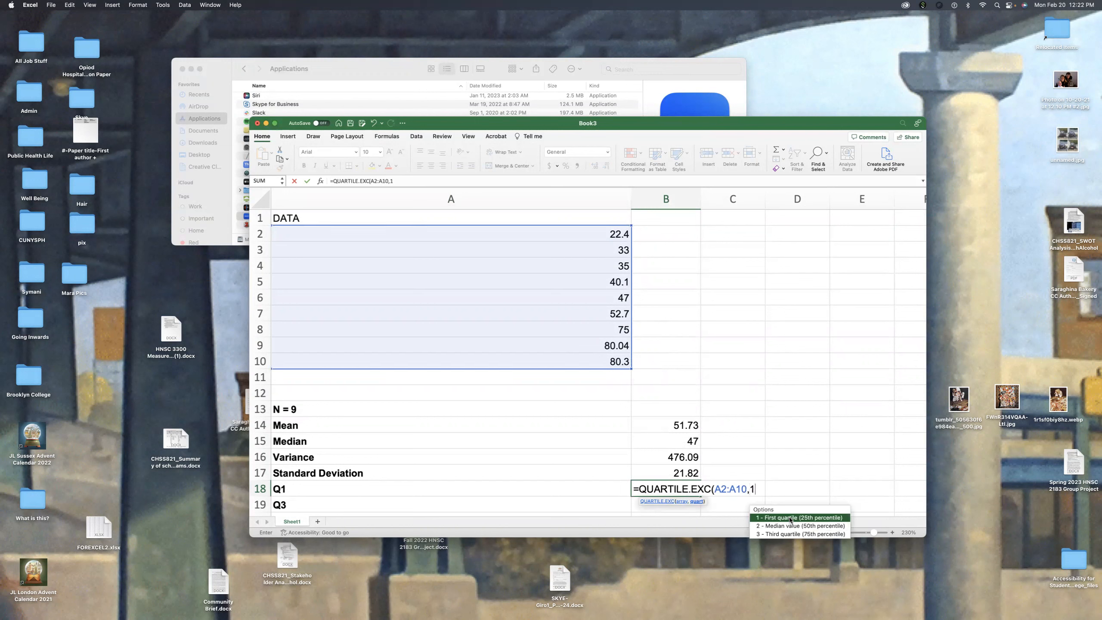
{"action": "type", "text": ")"}
{"action": "key", "text": "Return"}
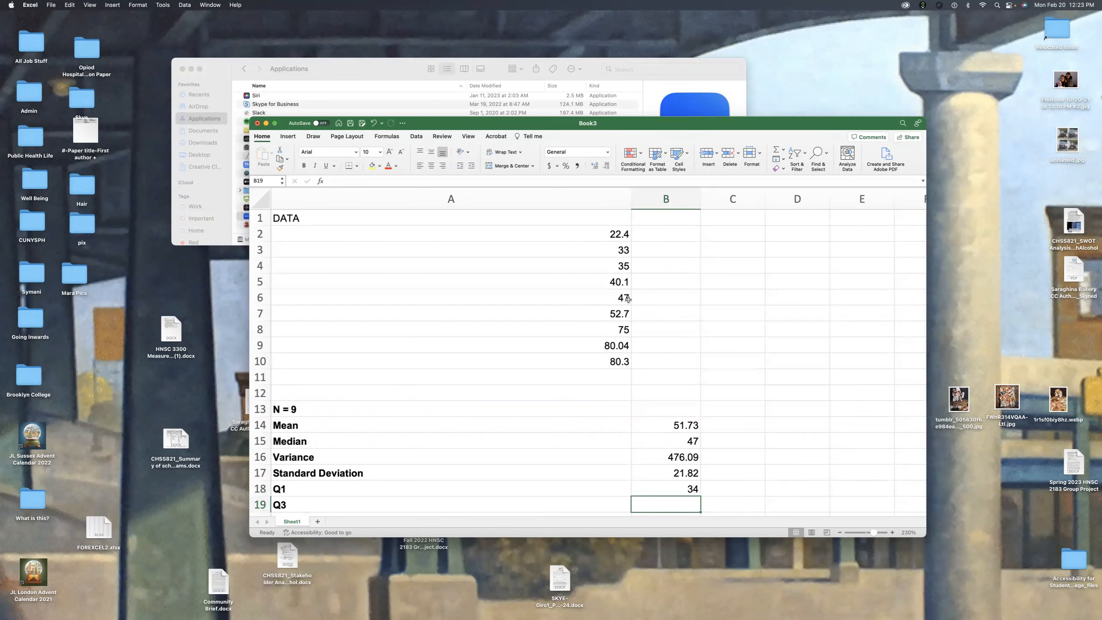
{"action": "scroll", "coordinate": [626, 296], "scroll_direction": "right", "scroll_amount": 1}
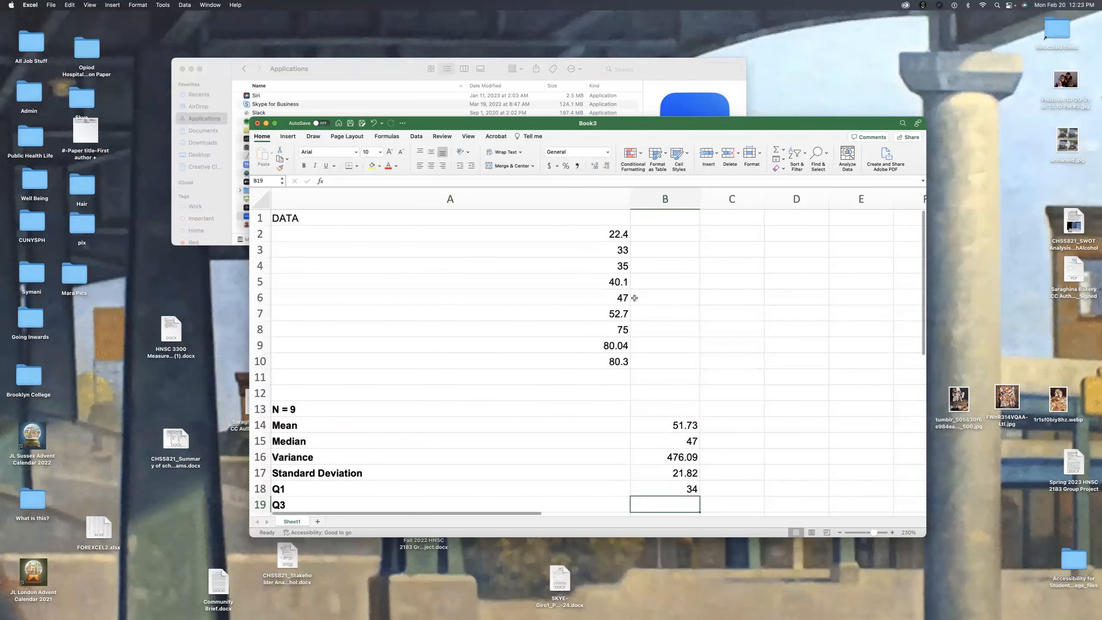
{"action": "scroll", "coordinate": [614, 295], "scroll_direction": "down", "scroll_amount": 1}
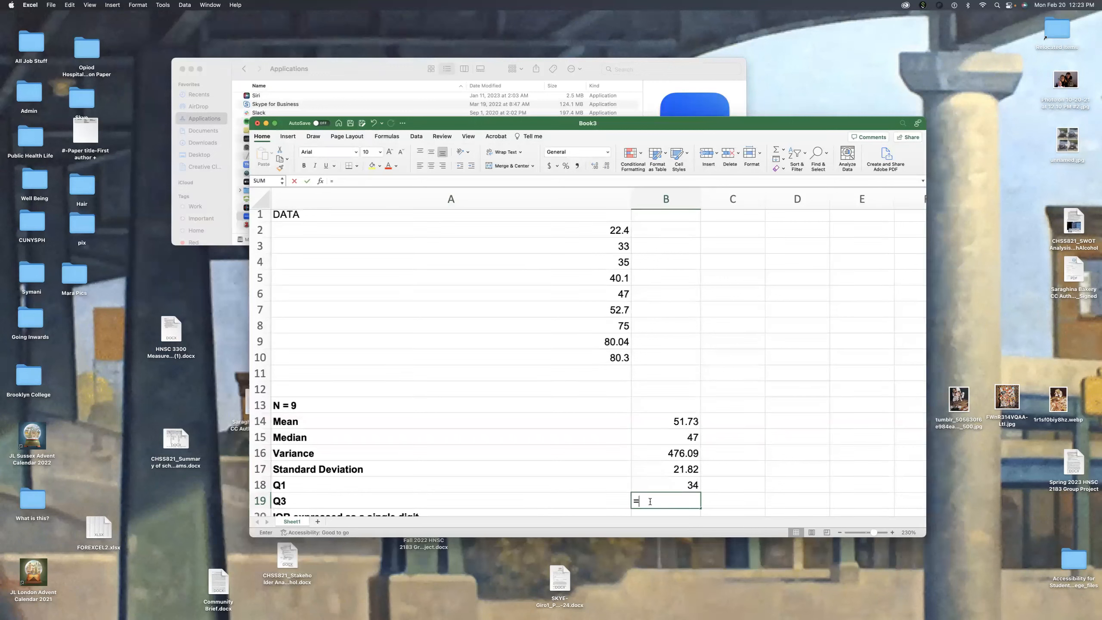
{"action": "type", "text": "=q"}
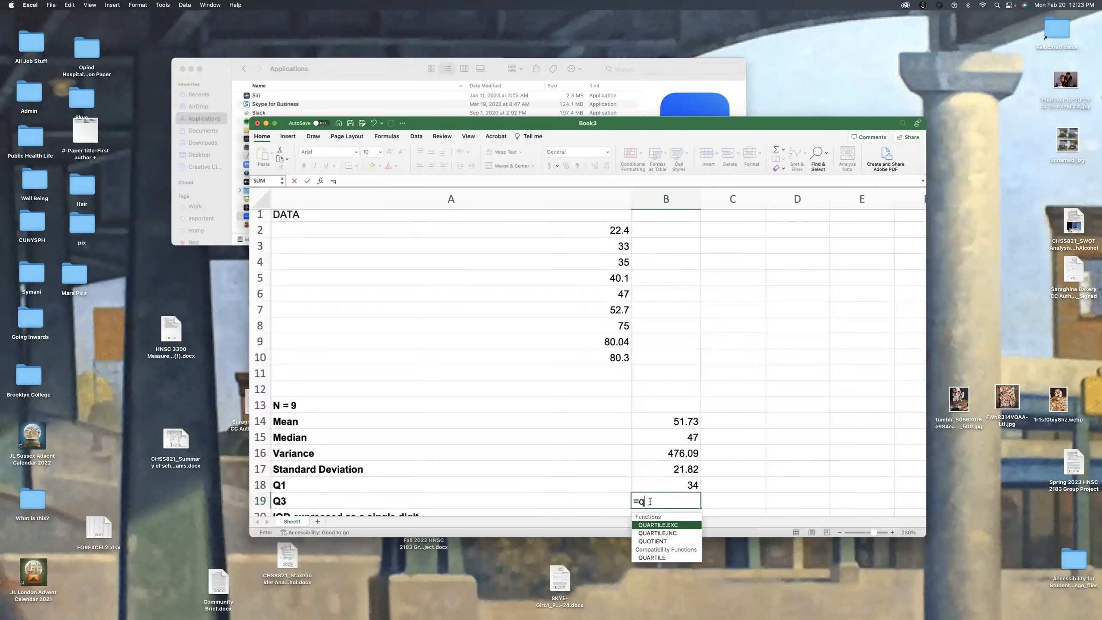
{"action": "double_click", "coordinate": [668, 526]}
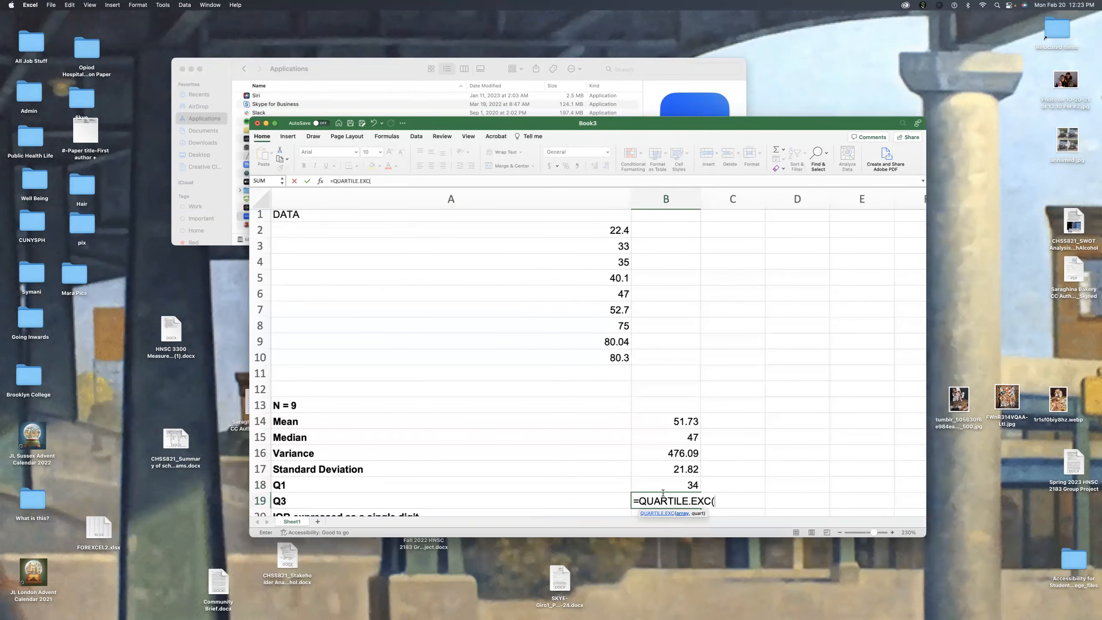
{"action": "left_click_drag", "start_coordinate": [617, 233], "coordinate": [623, 359]}
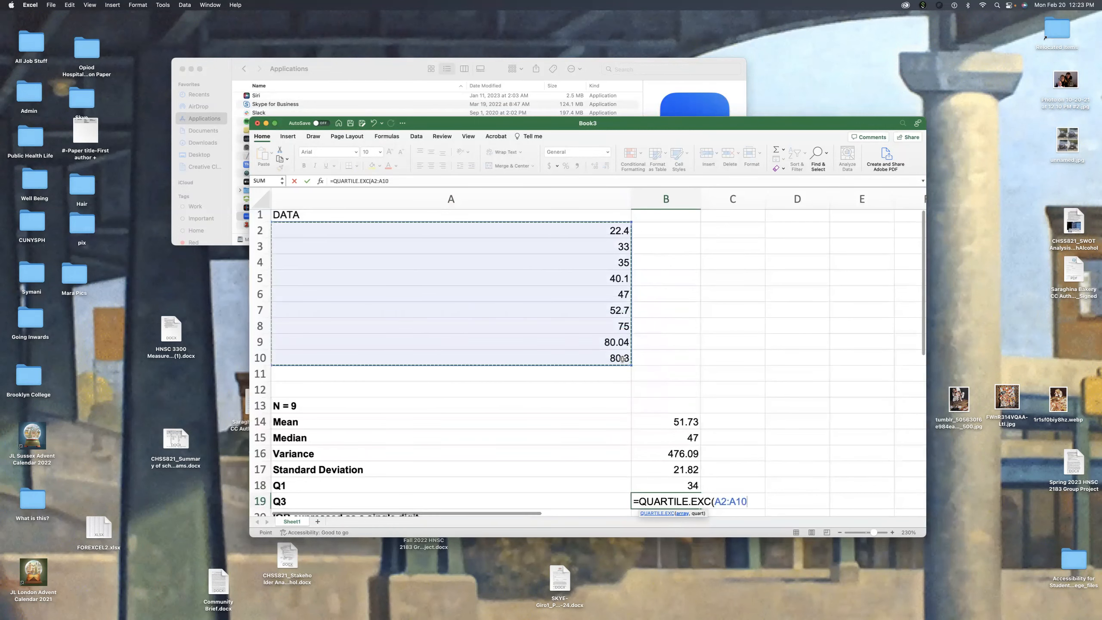
{"action": "type", "text": ","}
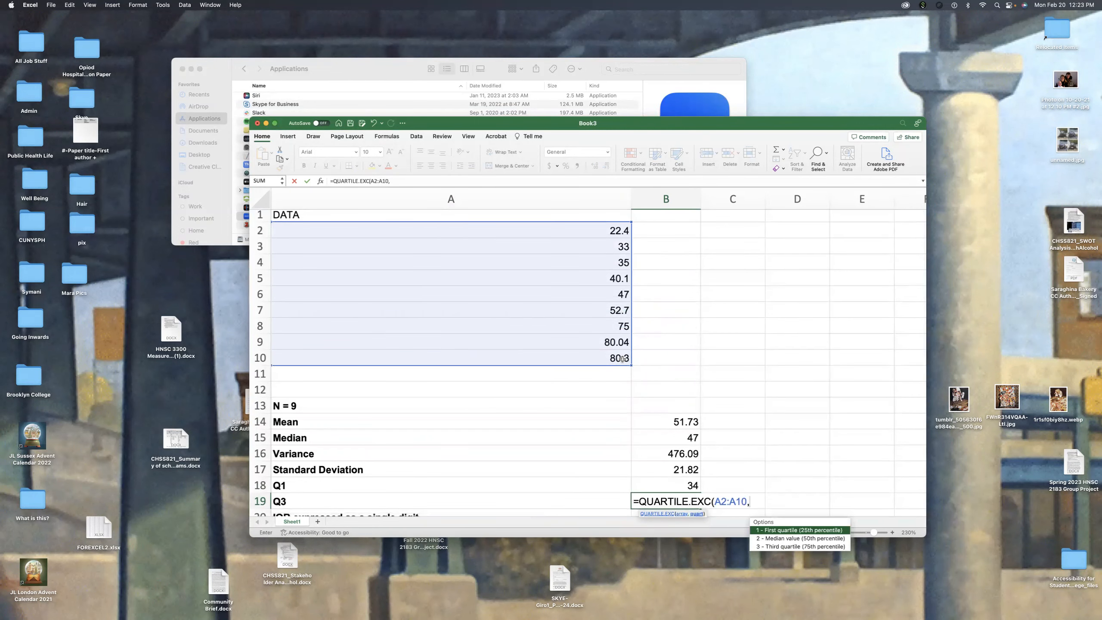
{"action": "key", "text": "Down"}
{"action": "key", "text": "Down"}
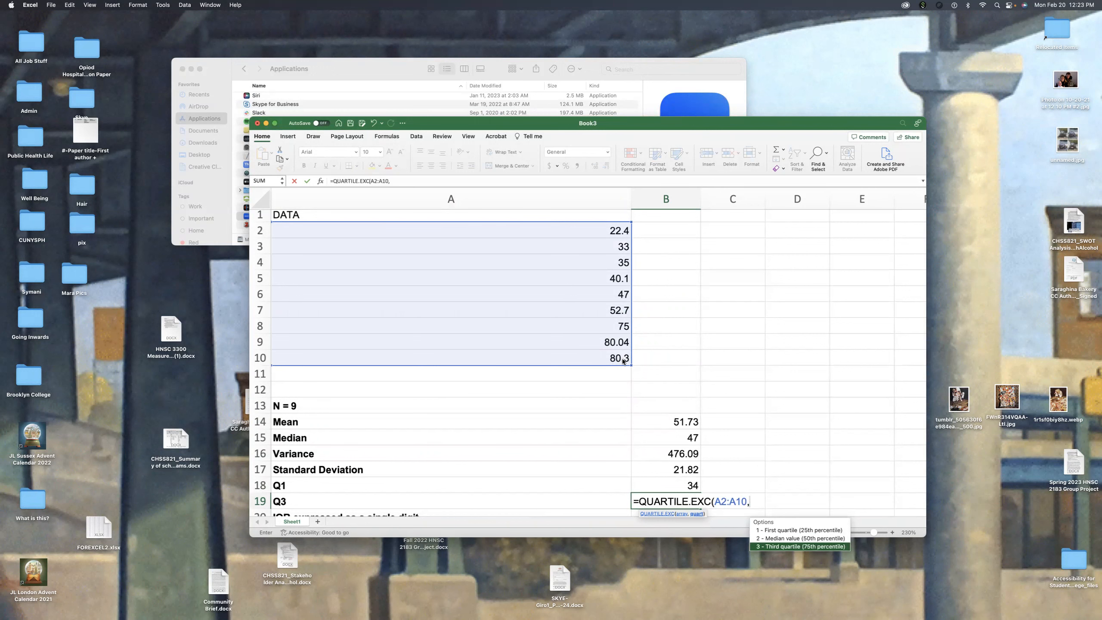
{"action": "key", "text": "Return"}
{"action": "left_click", "coordinate": [650, 487]}
{"action": "key", "text": "BackSpace"}
{"action": "scroll", "coordinate": [594, 476], "scroll_direction": "up", "scroll_amount": 1}
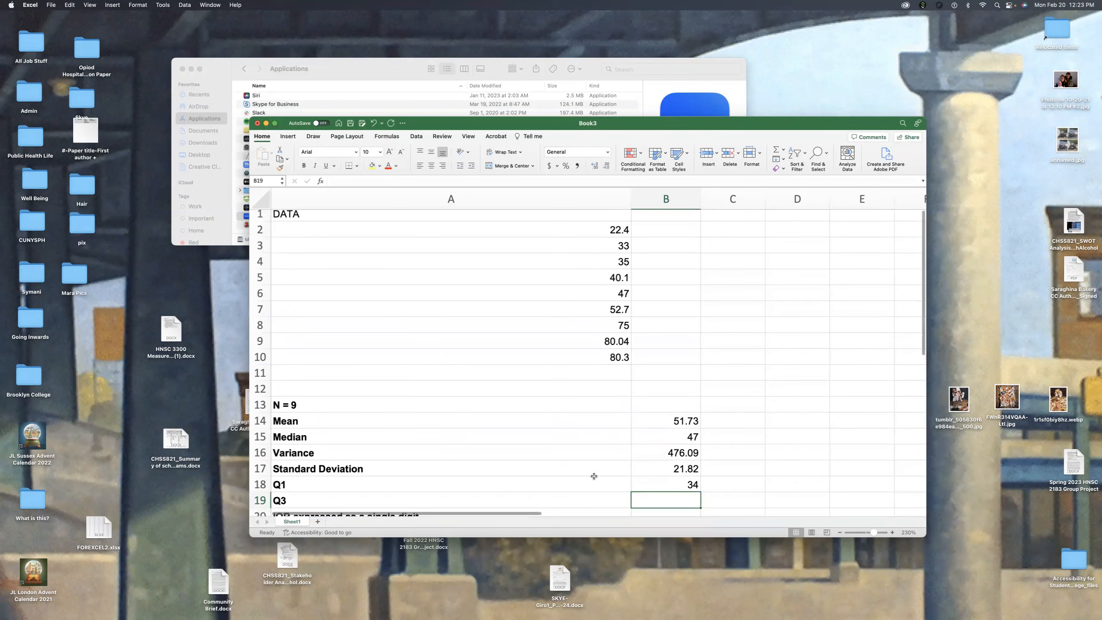
Step: Calculate Q3 in cell B19 with =QUARTILE.EXC(A2:A10,3)
{"action": "type", "text": "="}
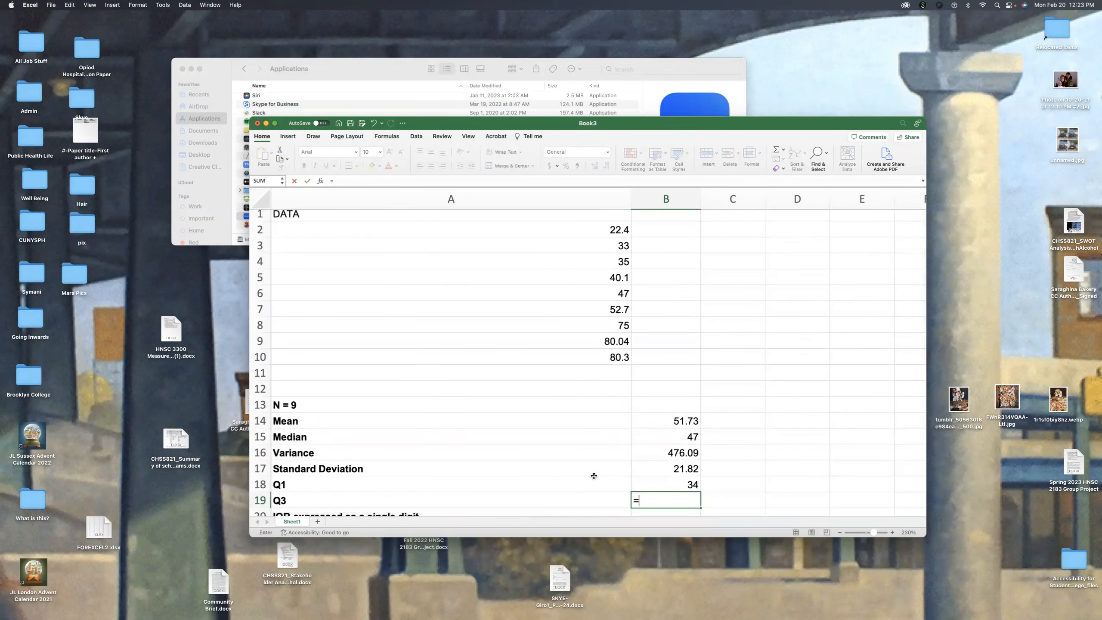
{"action": "type", "text": "qu"}
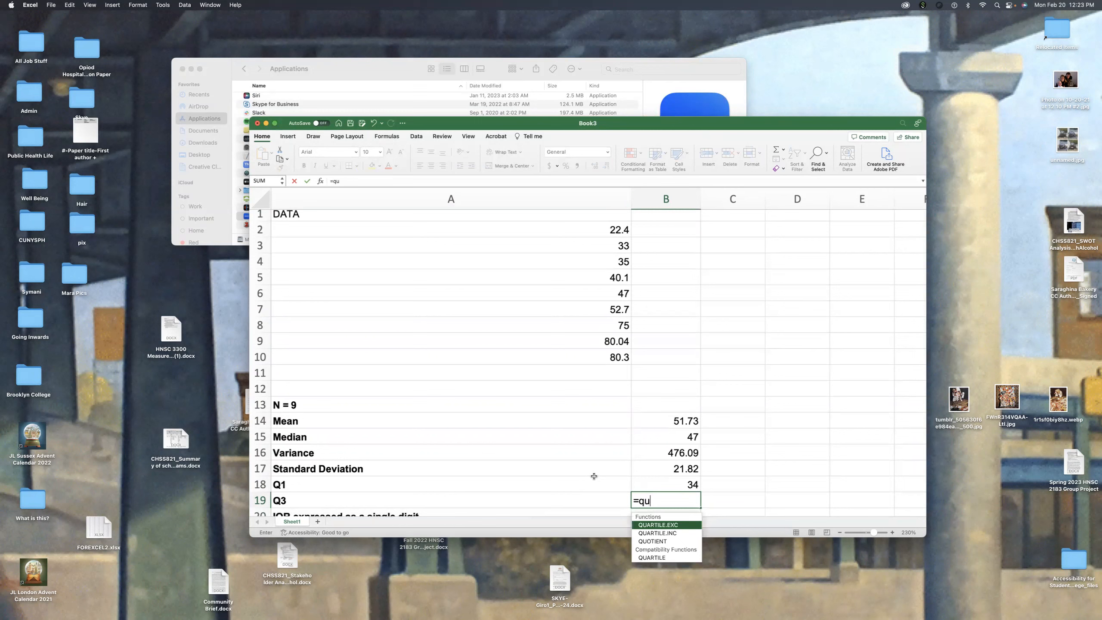
{"action": "double_click", "coordinate": [654, 526]}
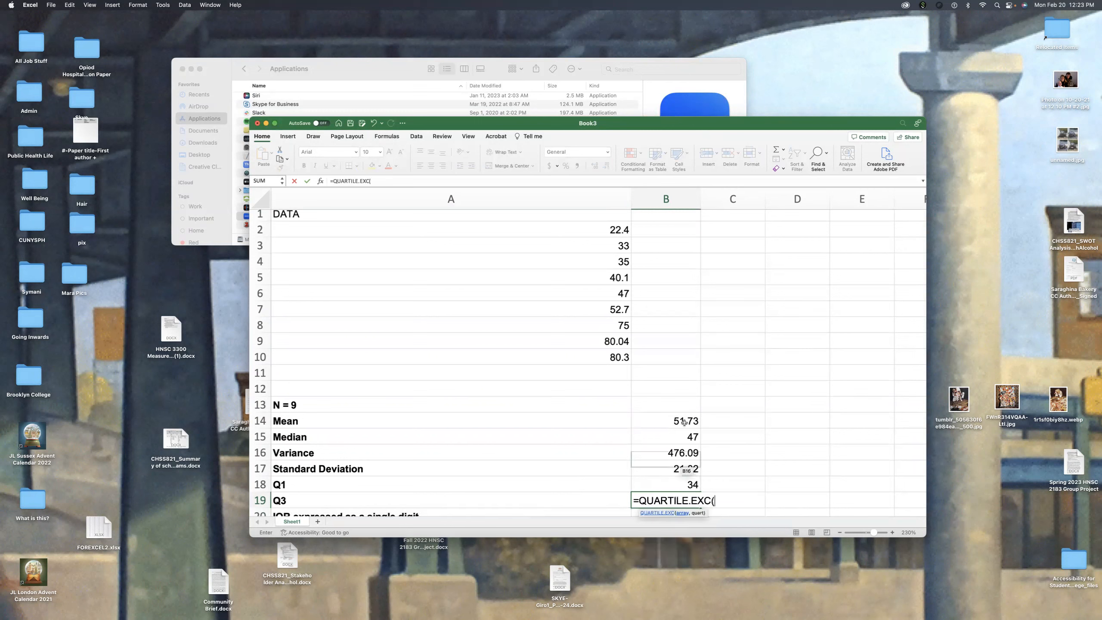
{"action": "left_click_drag", "start_coordinate": [603, 228], "coordinate": [603, 355]}
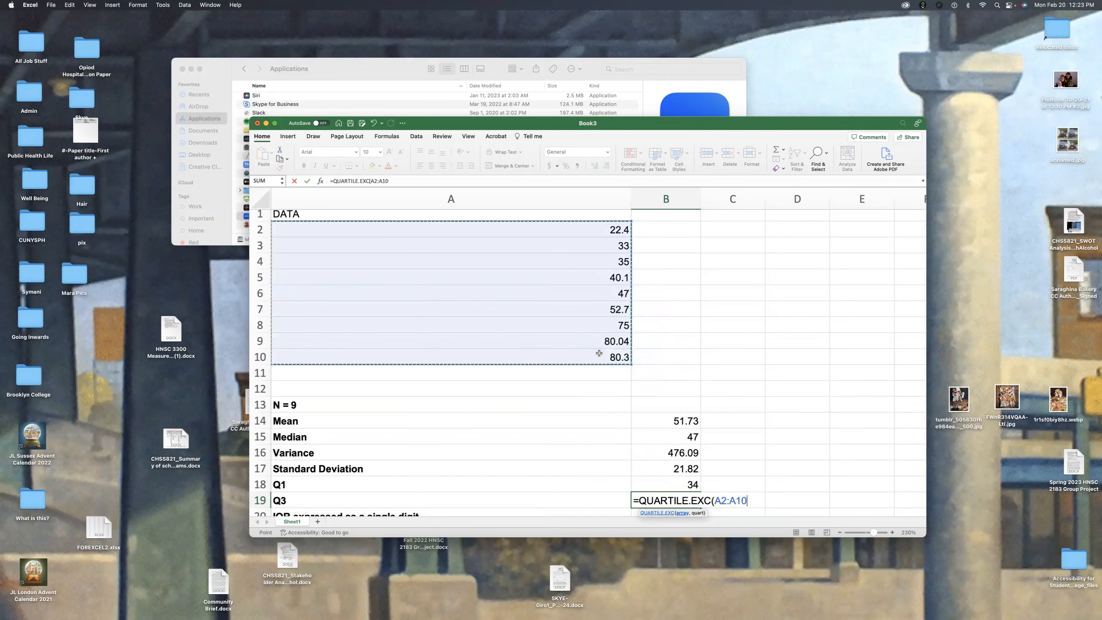
{"action": "type", "text": ","}
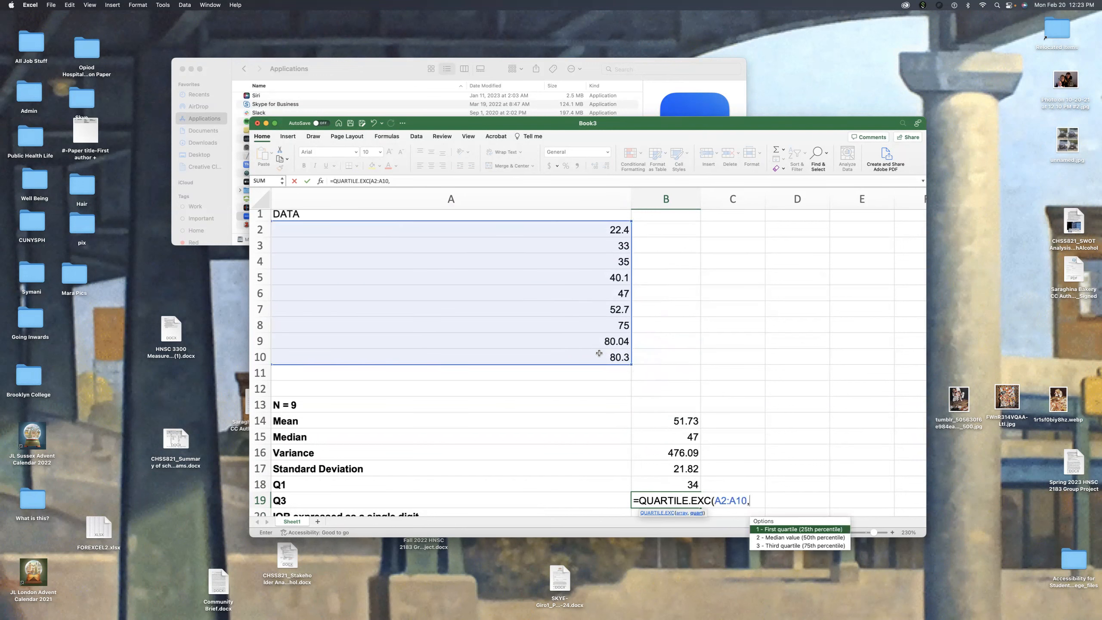
{"action": "key", "text": "Down"}
{"action": "key", "text": "Down"}
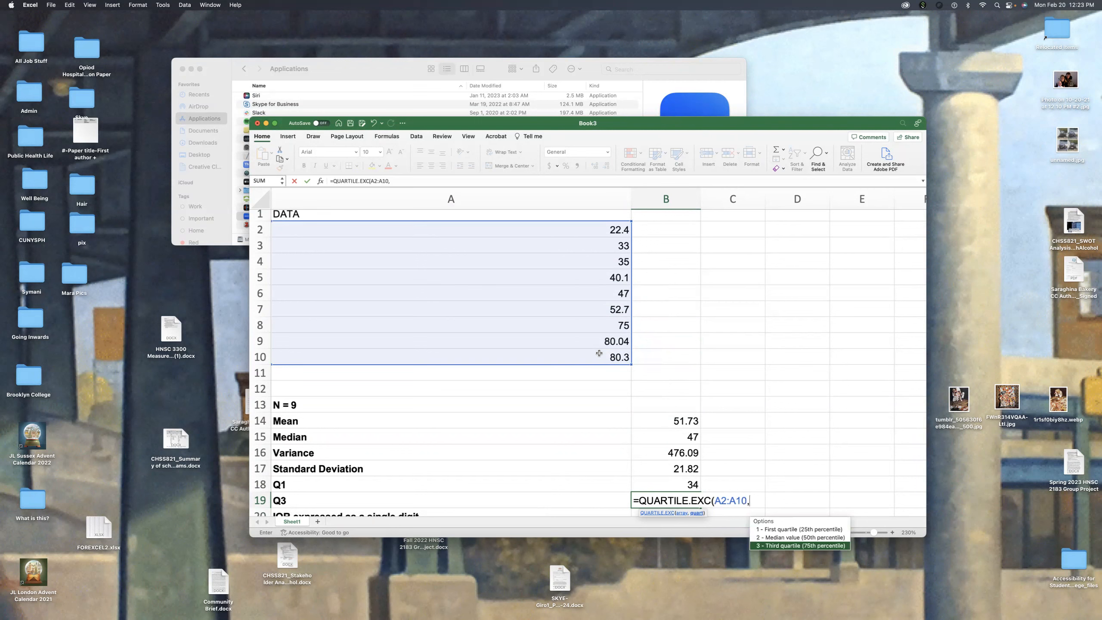
{"action": "key", "text": "Tab"}
{"action": "type", "text": ")"}
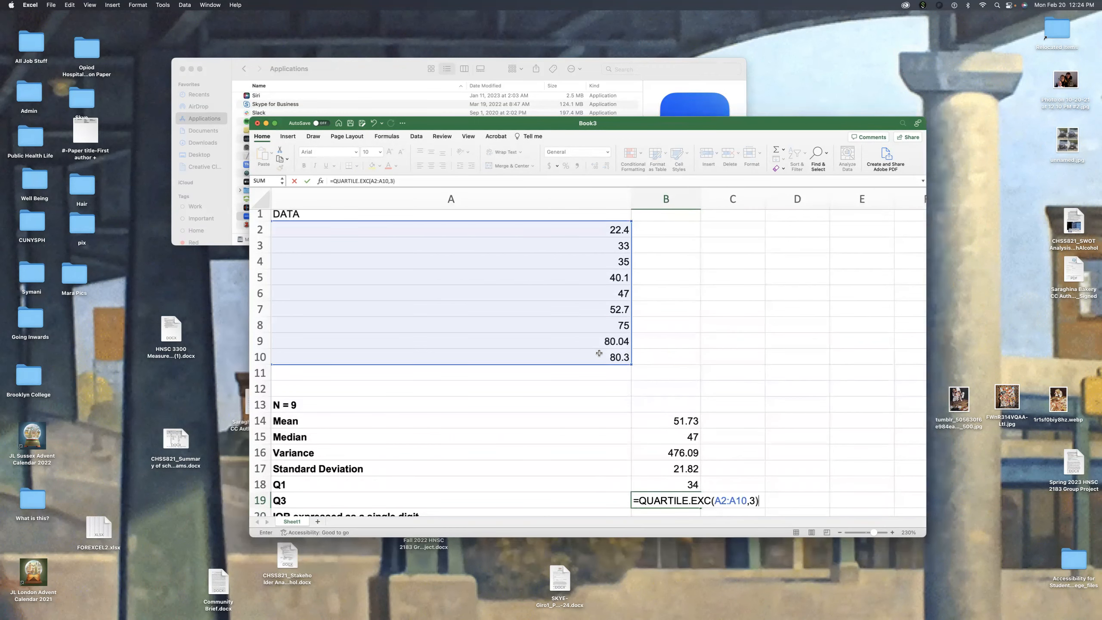
{"action": "key", "text": "Return"}
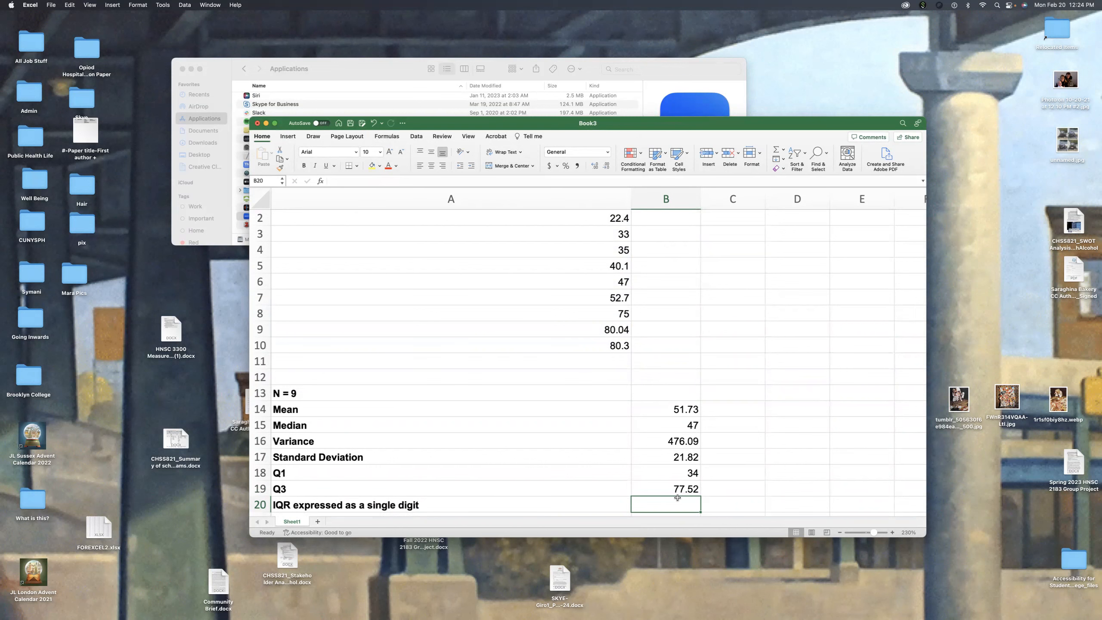
Step: Calculate the IQR in cell B20 by subtracting Q1 from Q3 with =B19-B18
{"action": "scroll", "coordinate": [618, 246], "scroll_direction": "up", "scroll_amount": 1}
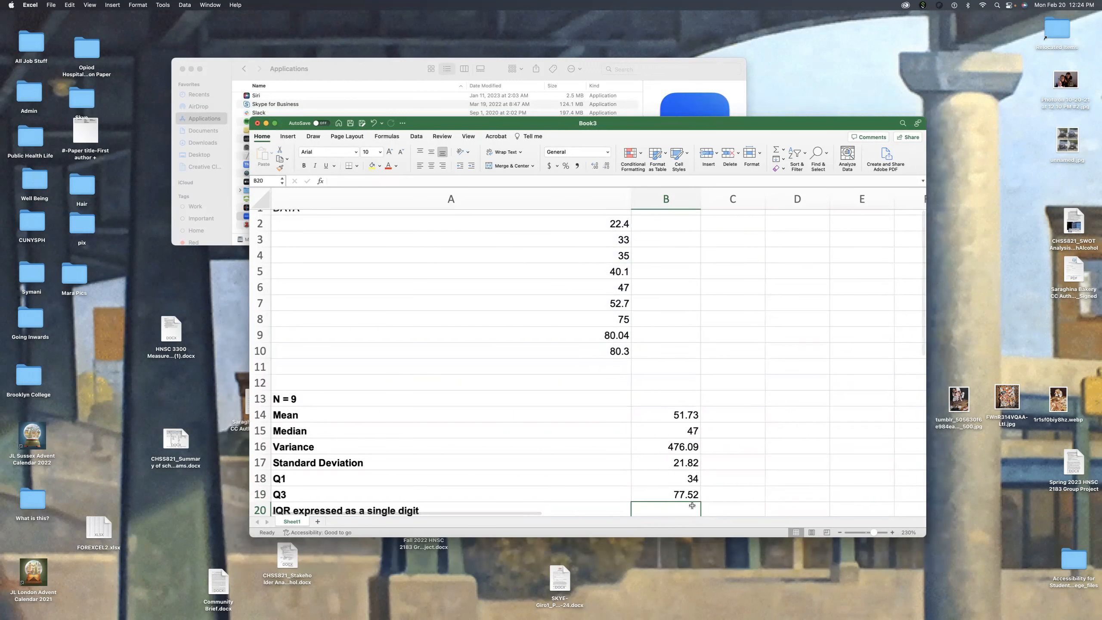
{"action": "scroll", "coordinate": [659, 434], "scroll_direction": "down", "scroll_amount": 3}
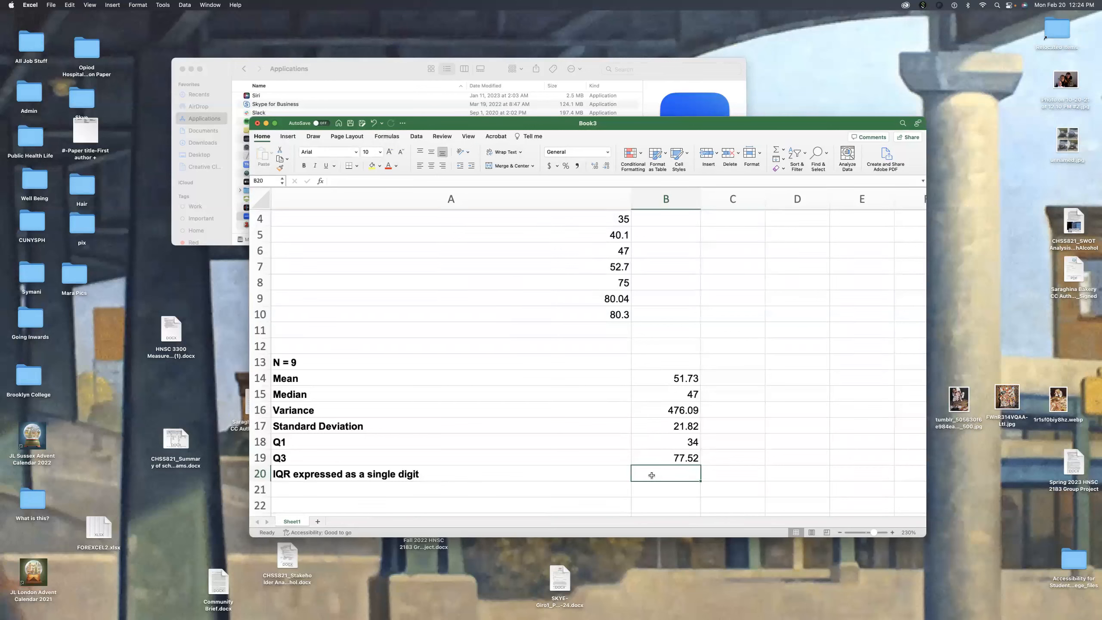
{"action": "type", "text": "="}
{"action": "left_click", "coordinate": [654, 457]}
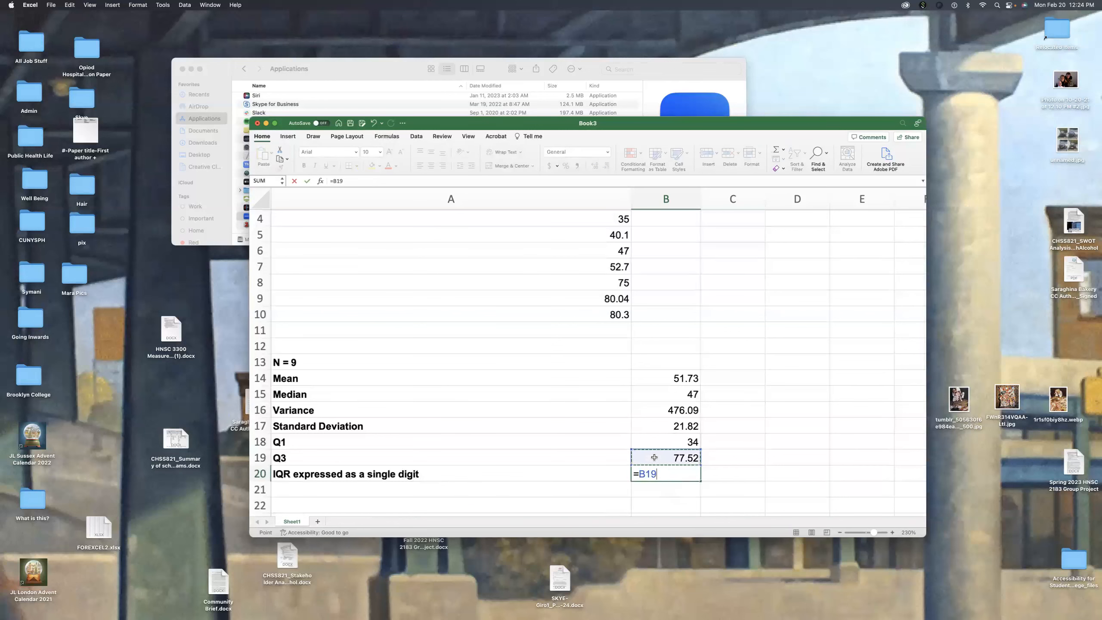
{"action": "type", "text": "-"}
{"action": "left_click", "coordinate": [662, 441]}
{"action": "key", "text": "Return"}
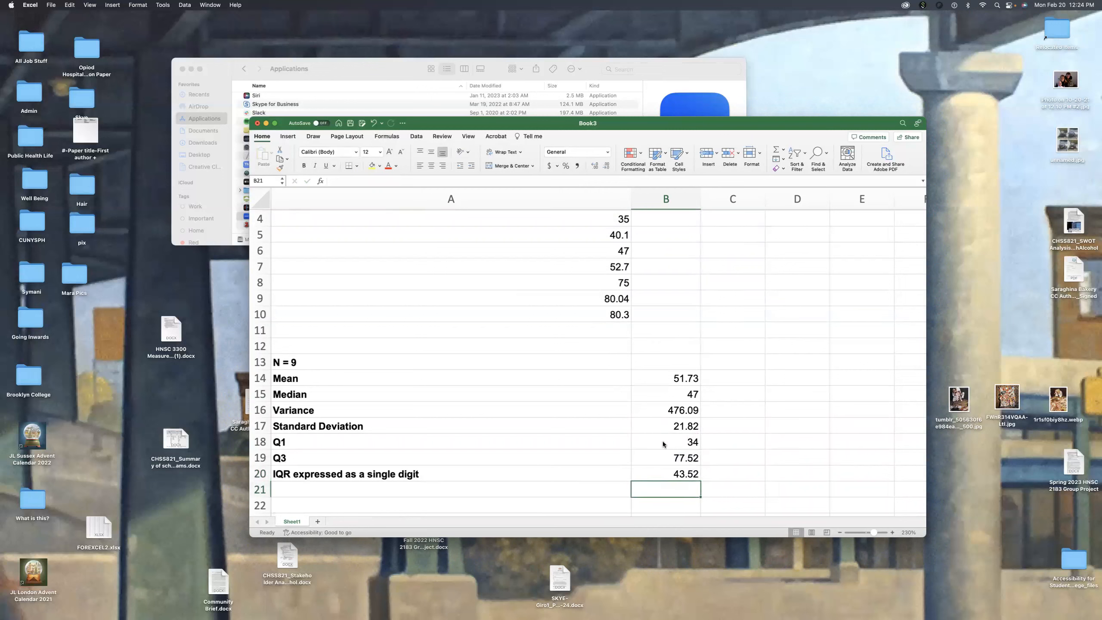
{"action": "scroll", "coordinate": [564, 441], "scroll_direction": "up", "scroll_amount": 2}
{"action": "scroll", "coordinate": [564, 441], "scroll_direction": "up", "scroll_amount": 2}
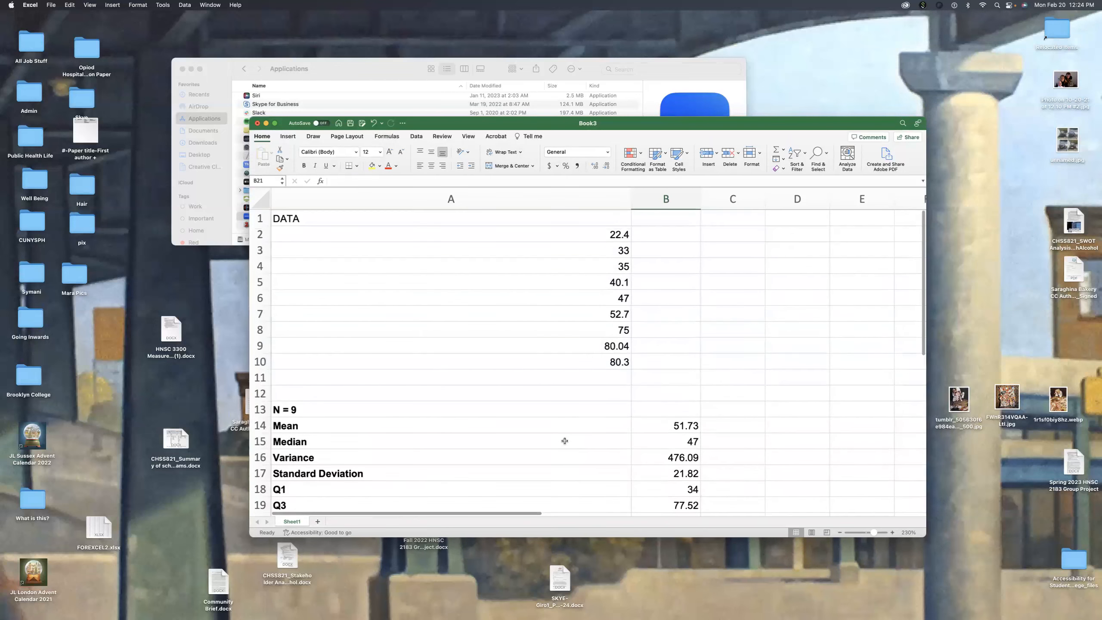